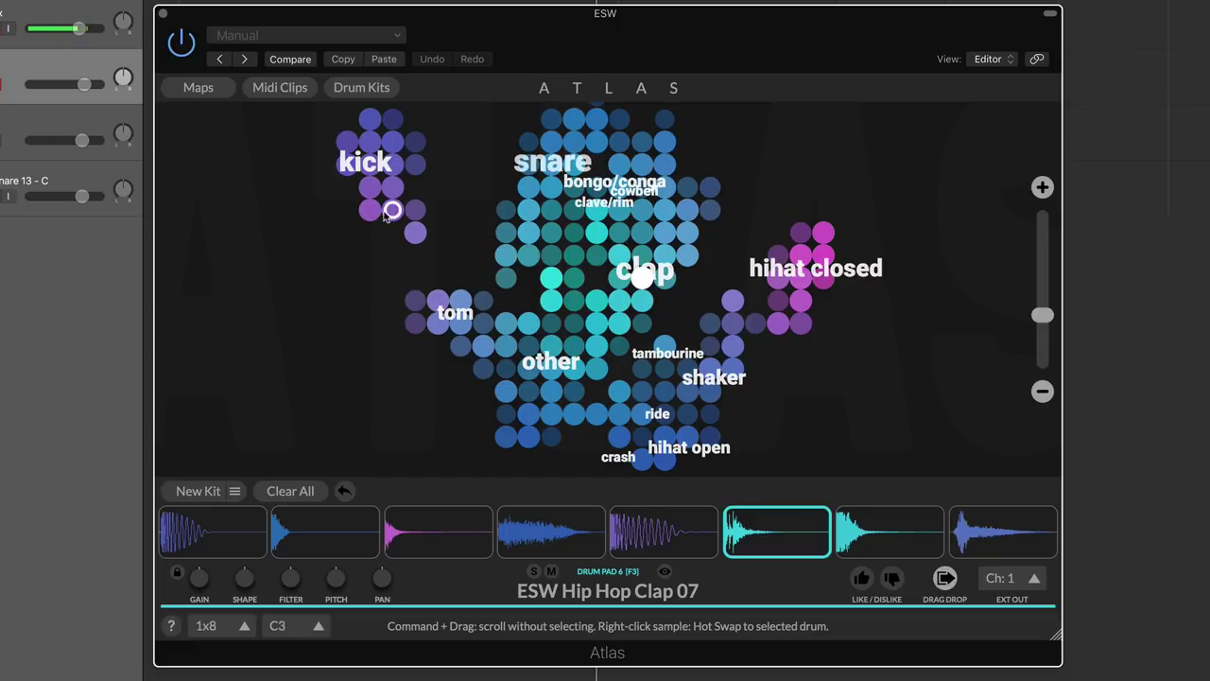
- Create a new map from Atlas's Maps list
mouse_move(294, 548)
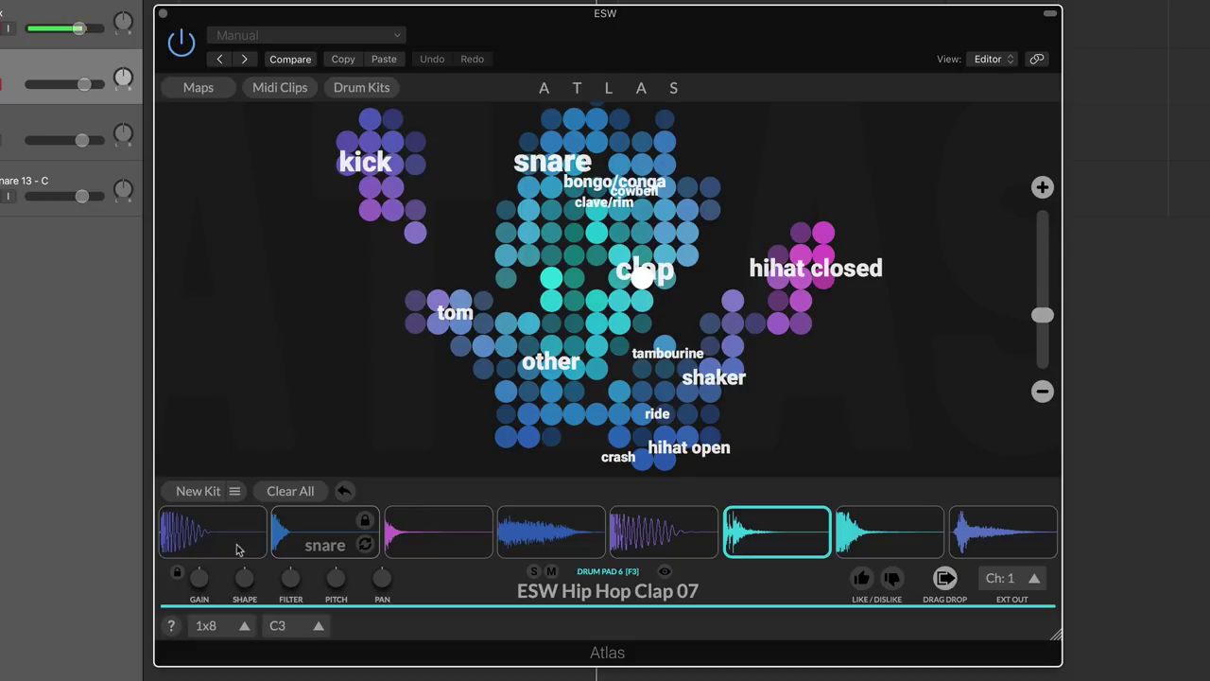
mouse_move(943, 551)
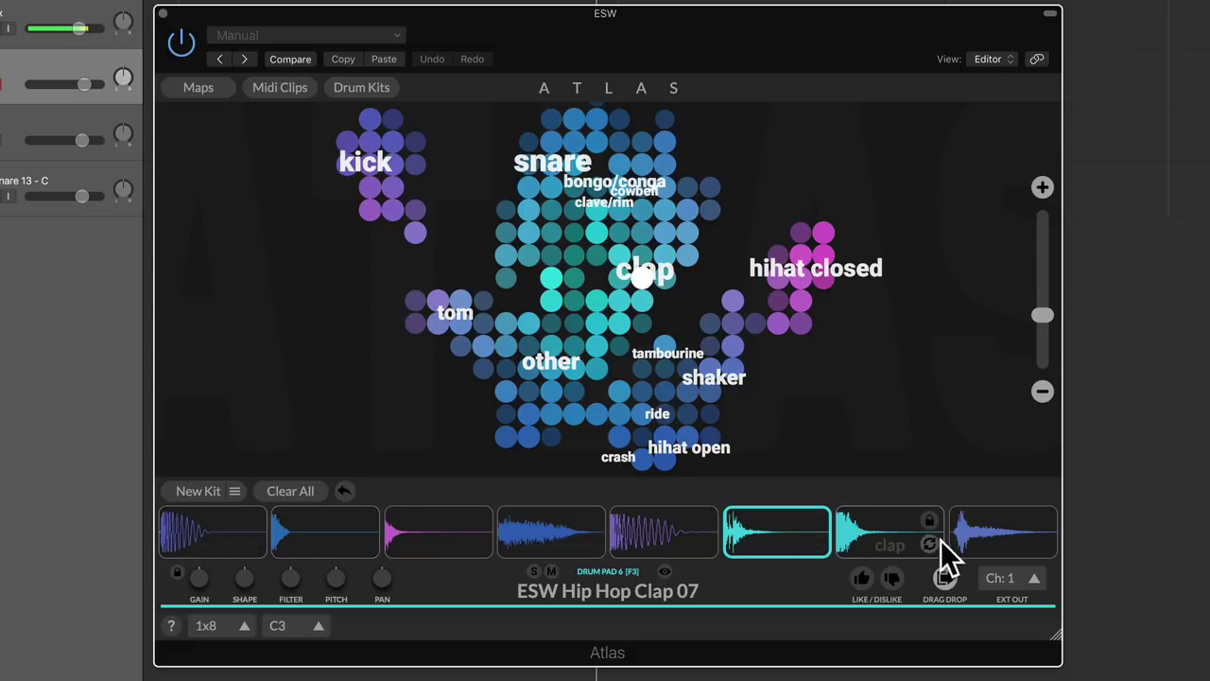
click(188, 93)
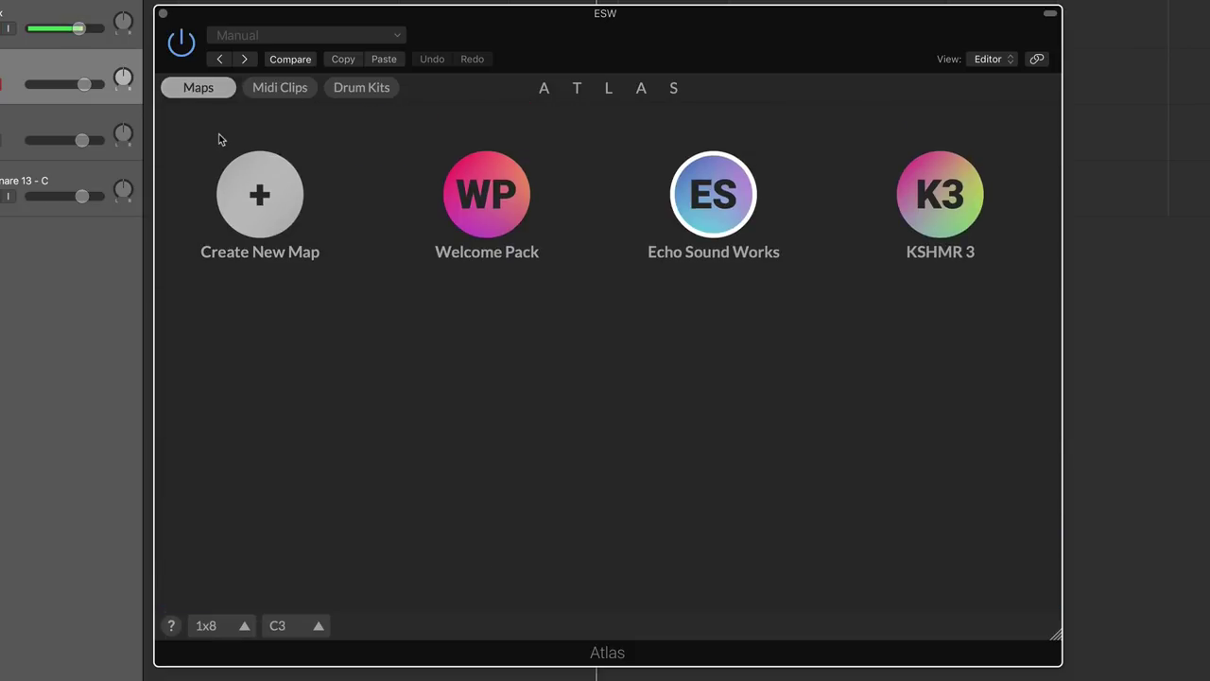
click(271, 217)
- Rename the new map to 'ESW Hip Hop'
click(613, 331)
double_click(611, 330)
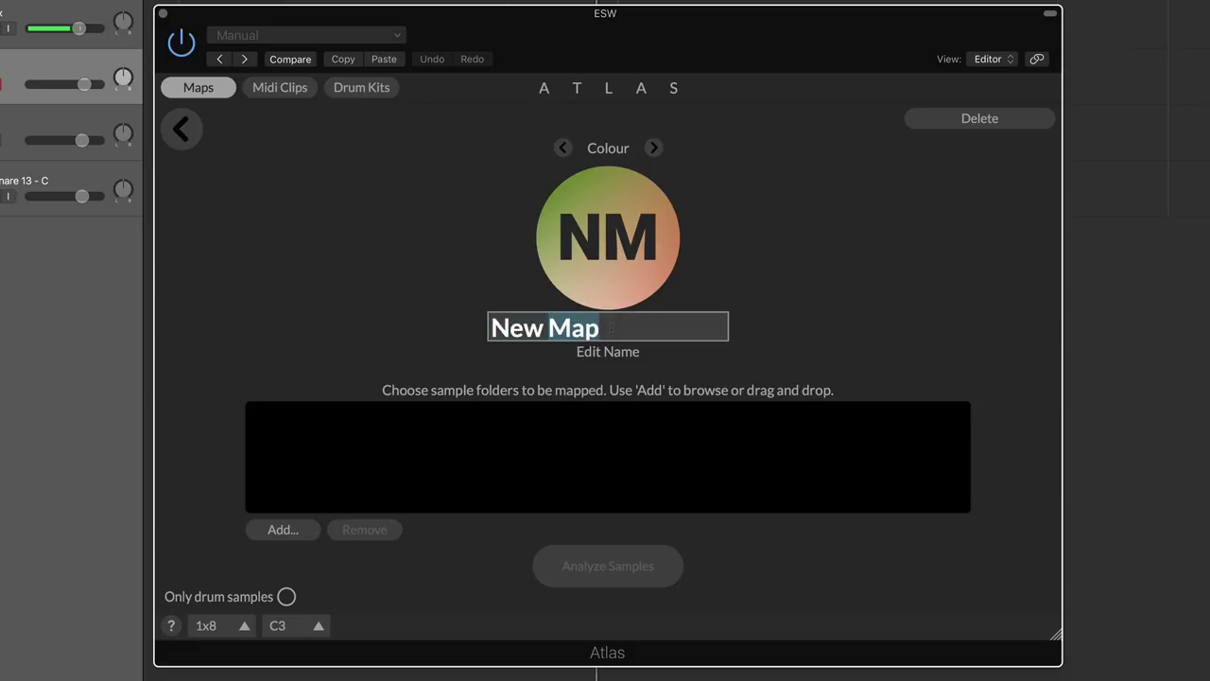
text(Hip)
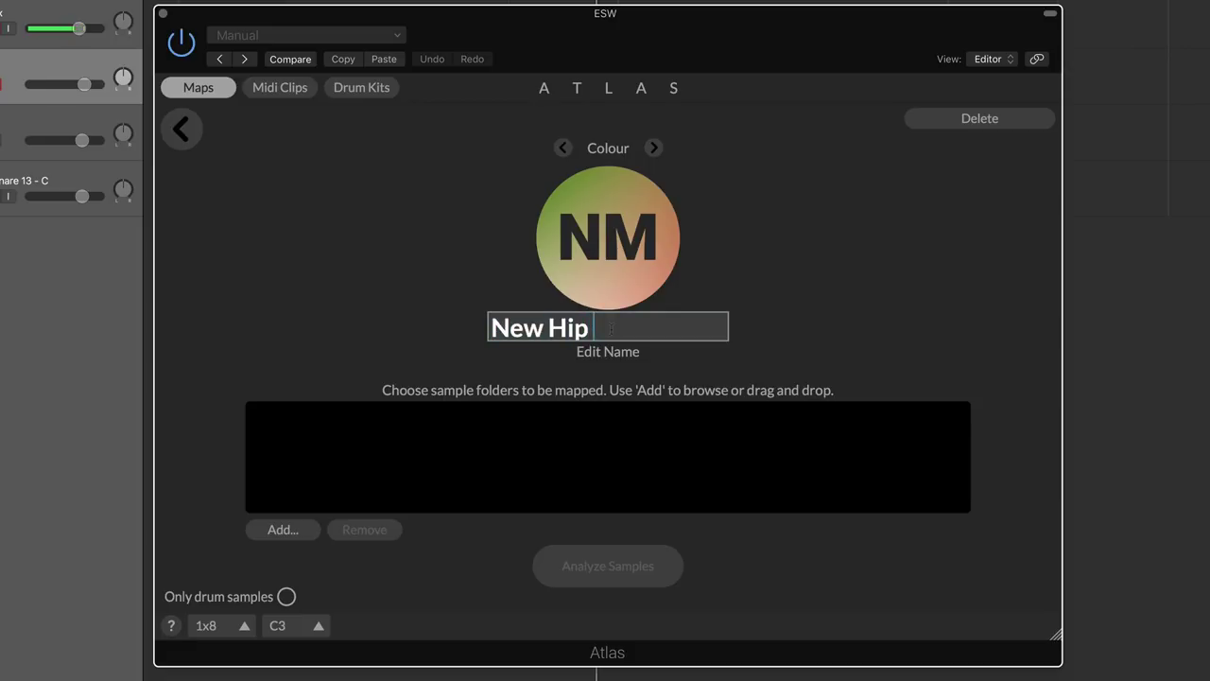
drag(611, 328, 491, 327)
text(Hip Hop)
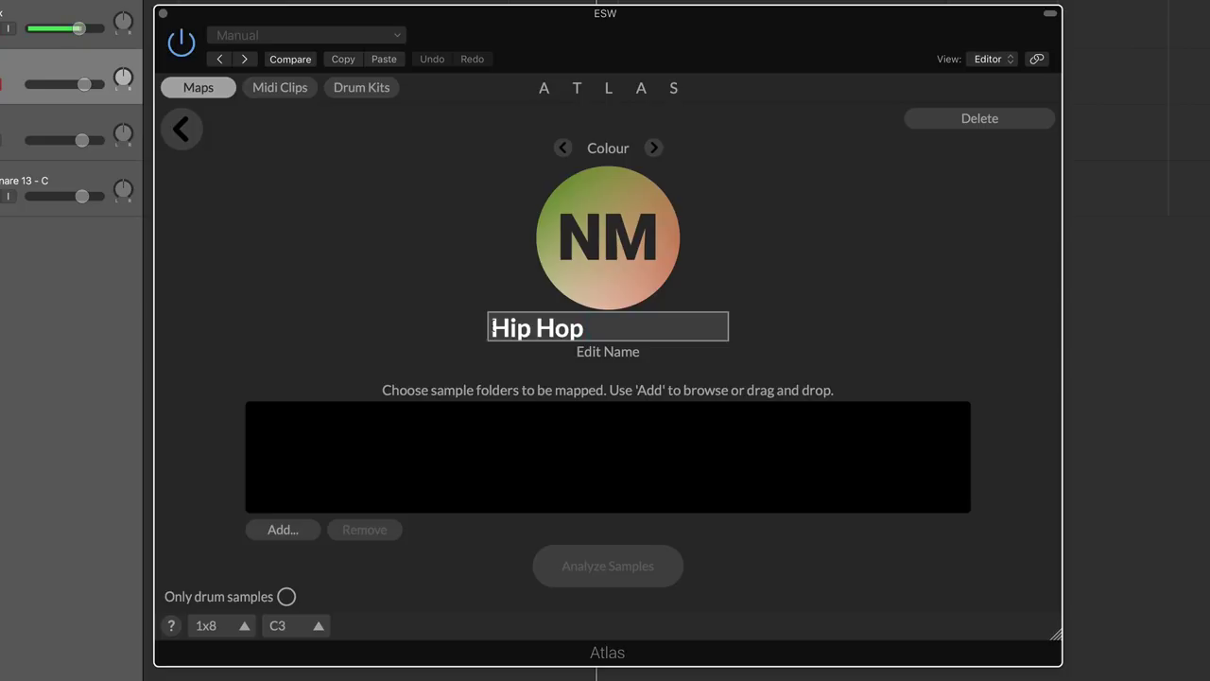
click(492, 328)
text(ESW)
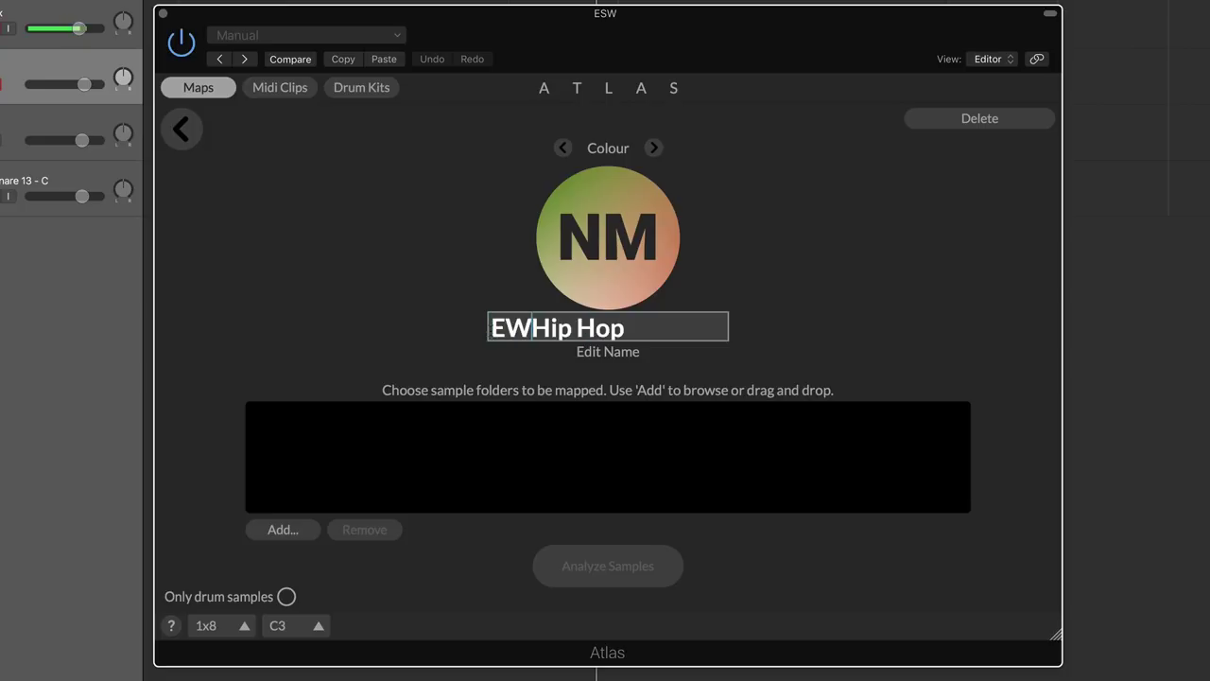
key(Return)
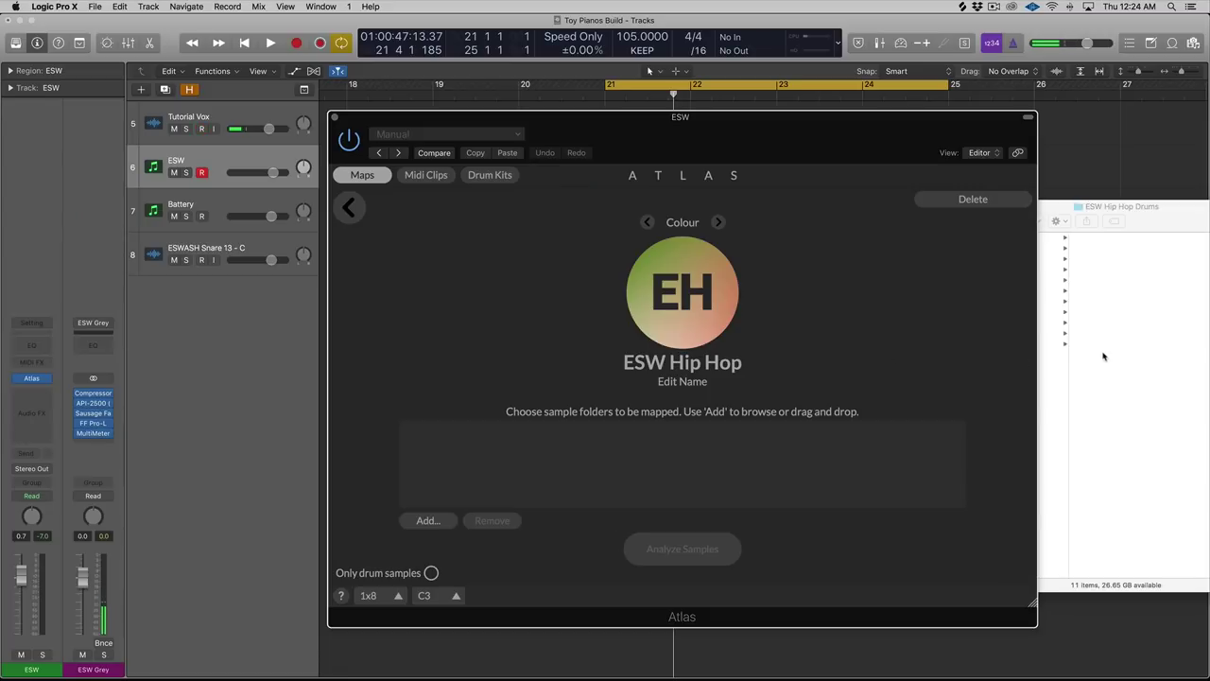
- Add all eleven ESW Hip Hop Drums folders to the map and analyse the samples
click(1102, 352)
key(super+a)
drag(1030, 344, 629, 464)
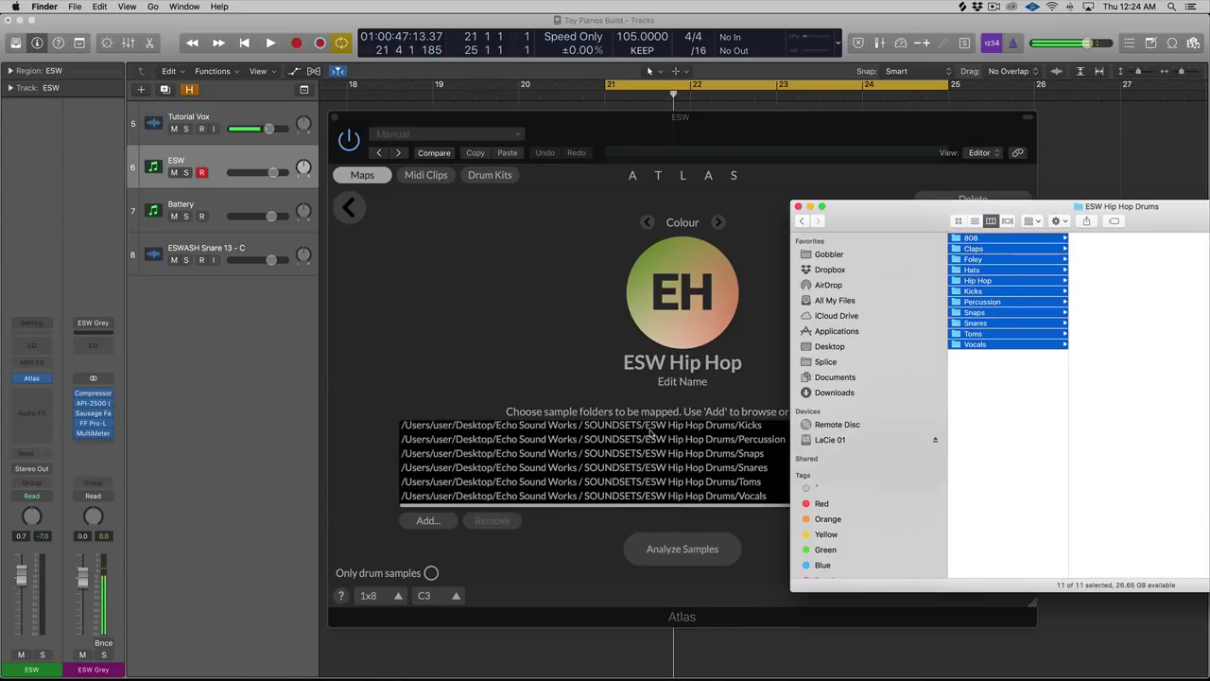
click(453, 363)
click(649, 551)
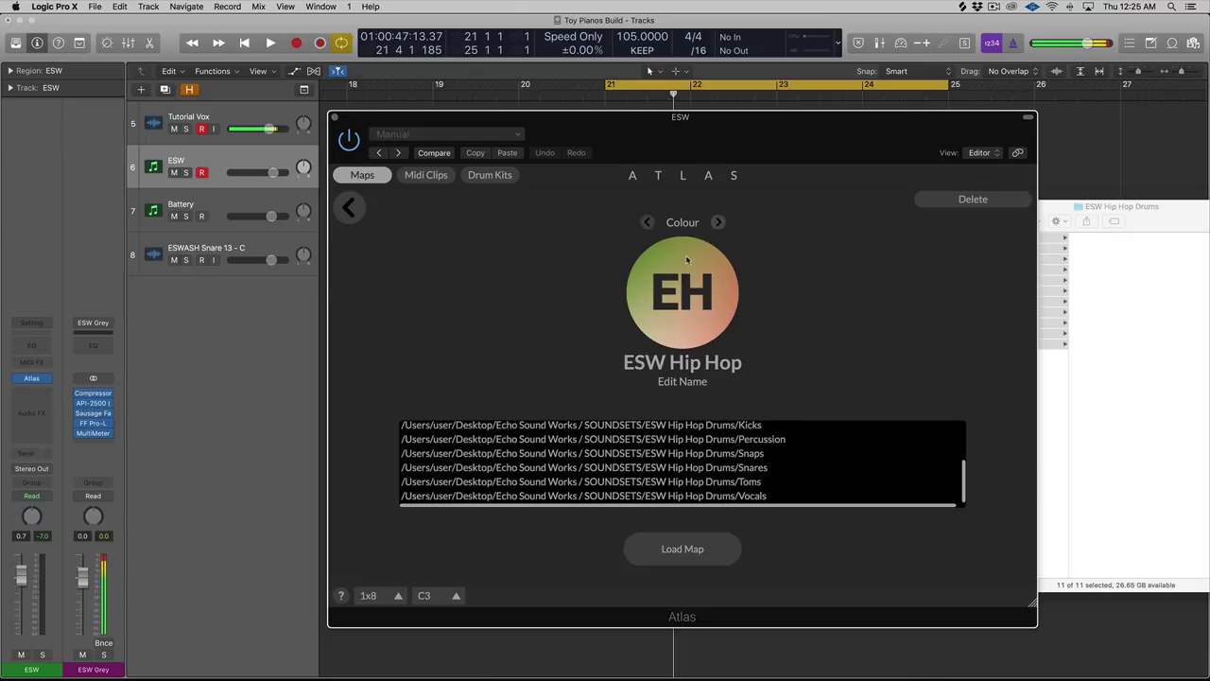
- Cycle the map badge colours until it shows orange-yellow
click(718, 222)
click(718, 222)
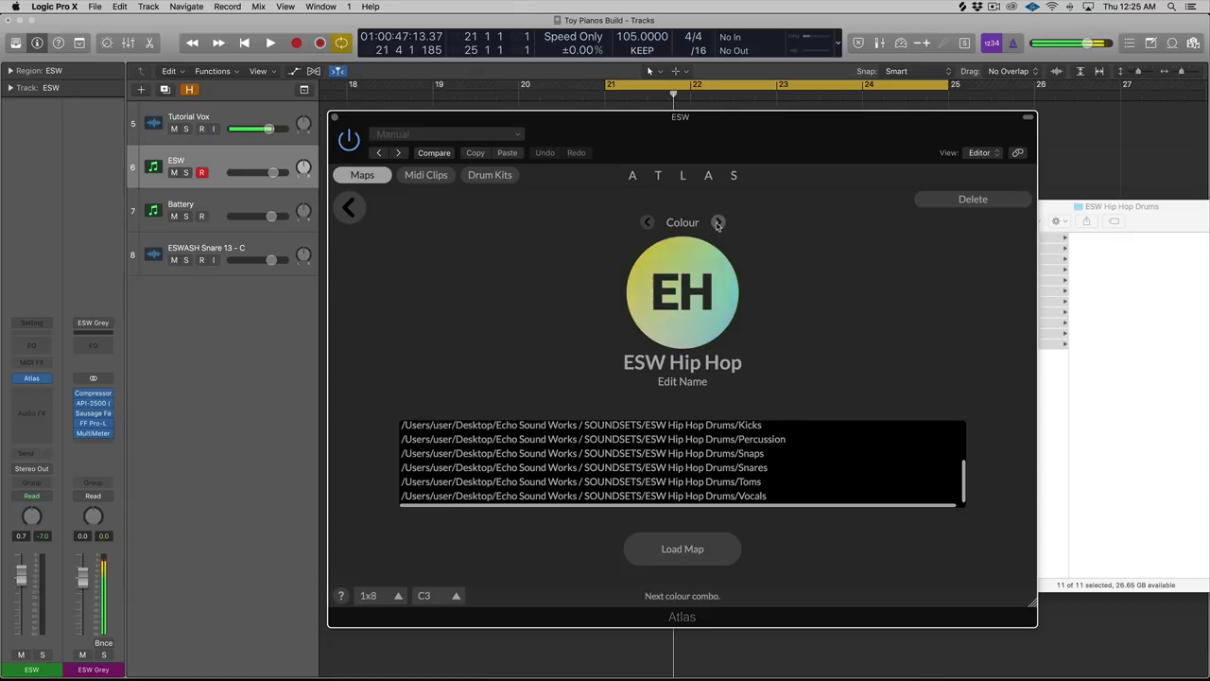
click(718, 223)
click(717, 222)
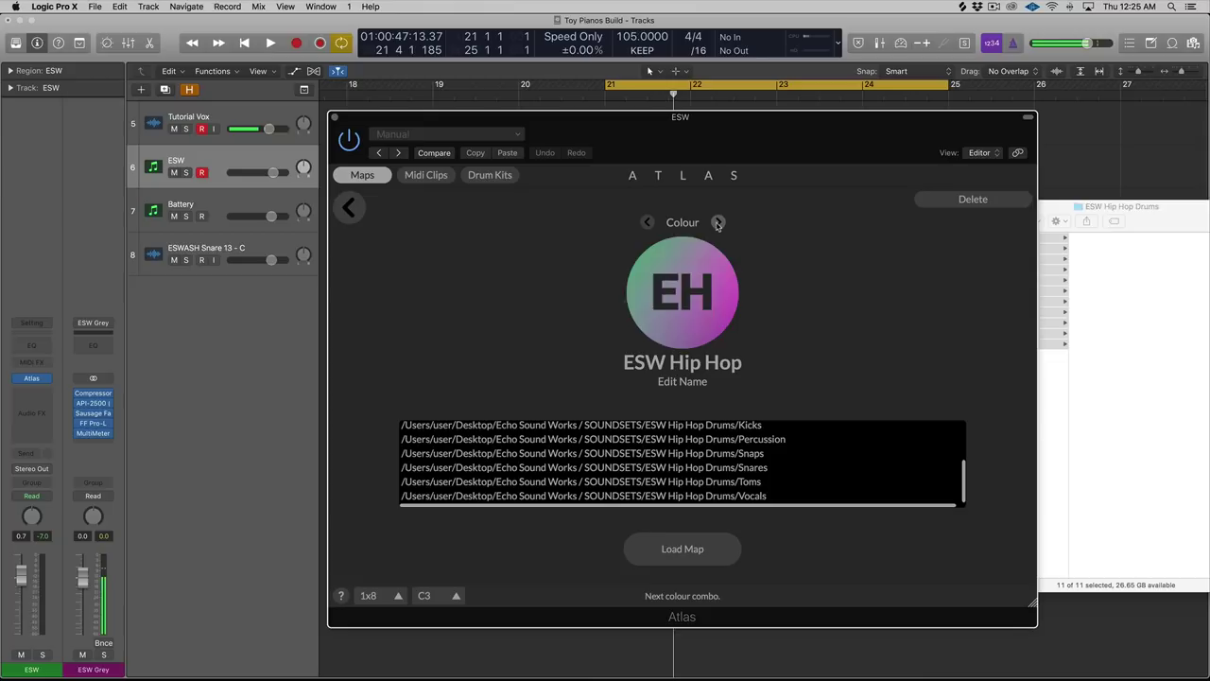
click(717, 222)
click(718, 222)
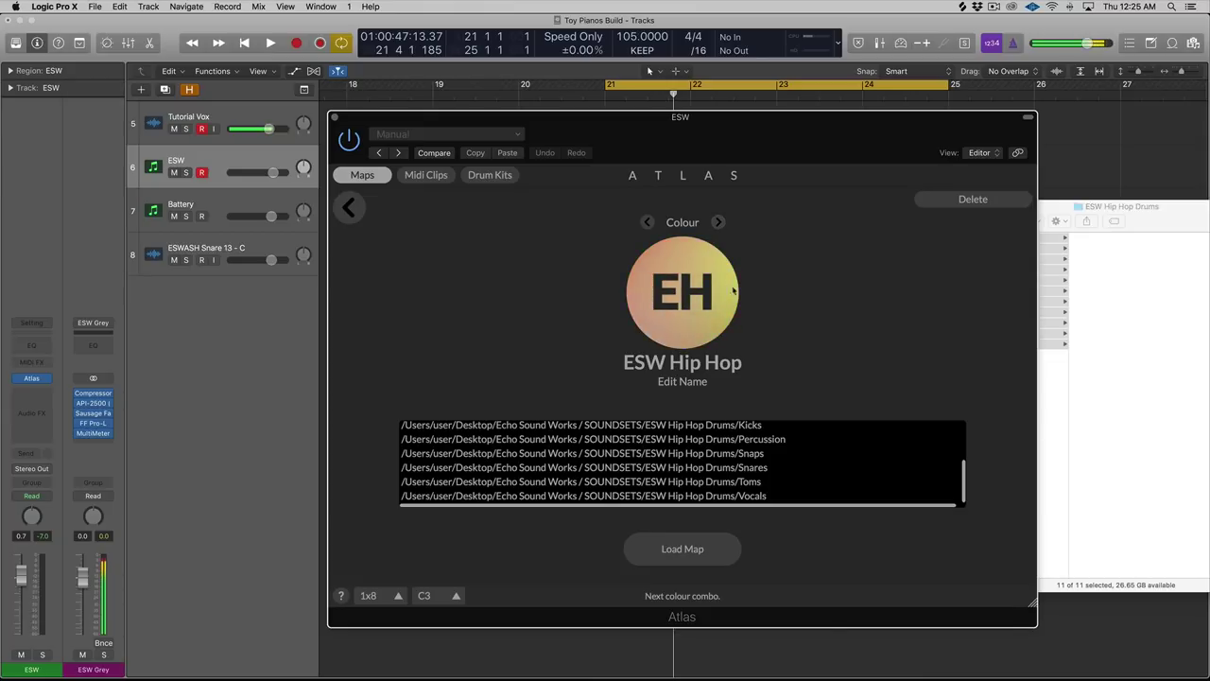
- Load the ESW Hip Hop map, zoom out and generate a new kit
click(706, 550)
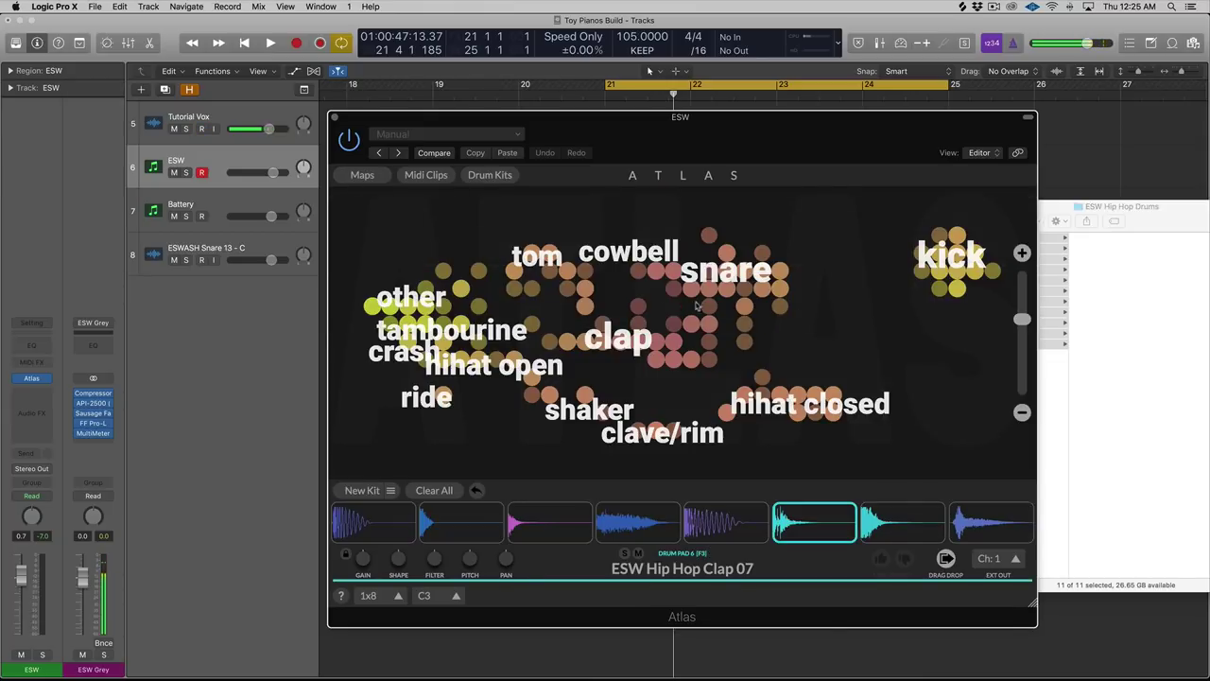
drag(1022, 318, 1023, 323)
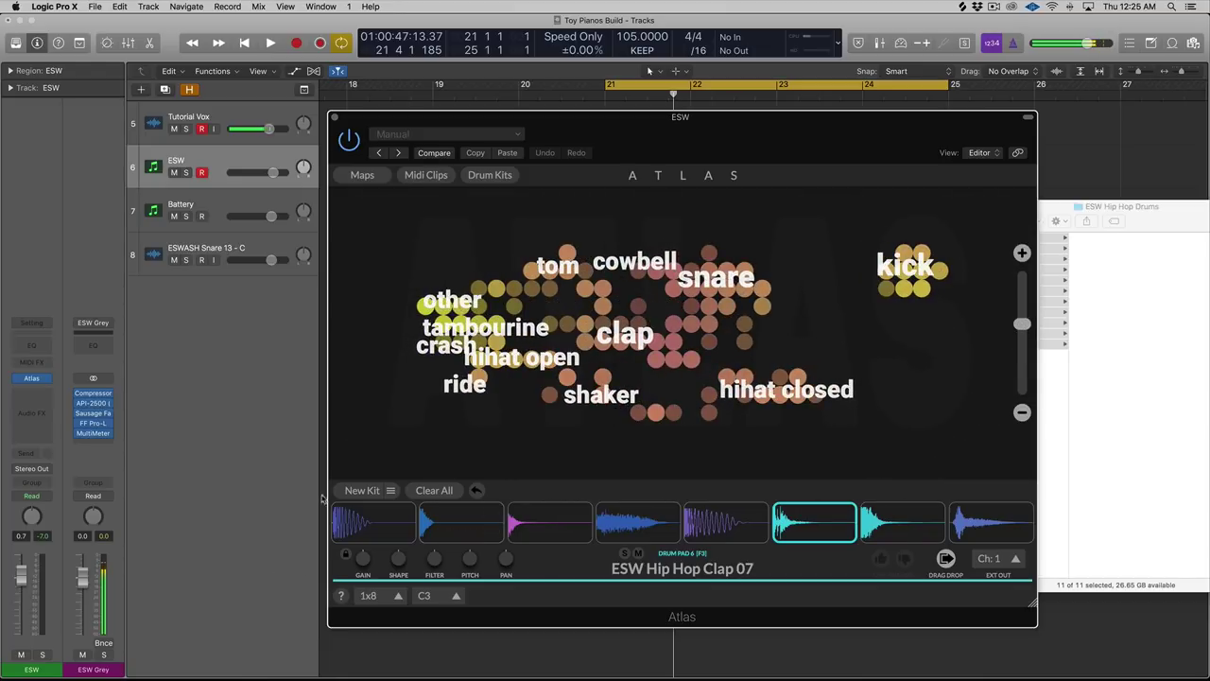
click(361, 491)
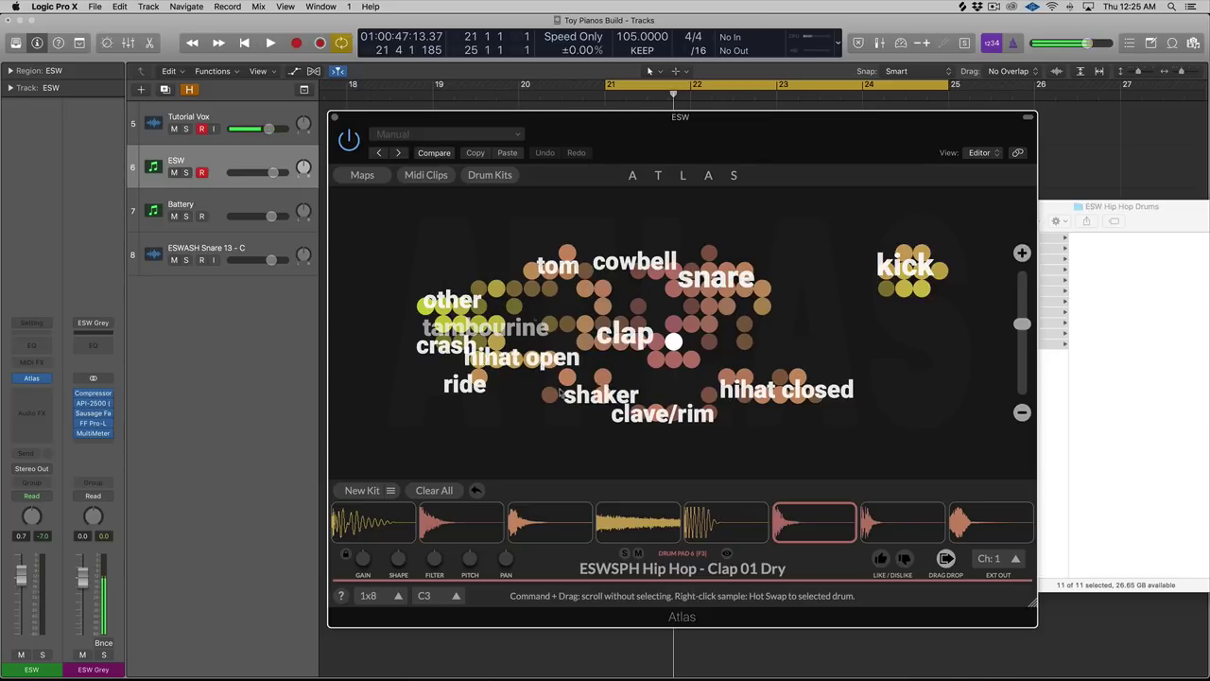
- Reopen the ESW Hip Hop map and generate another kit from it
click(362, 175)
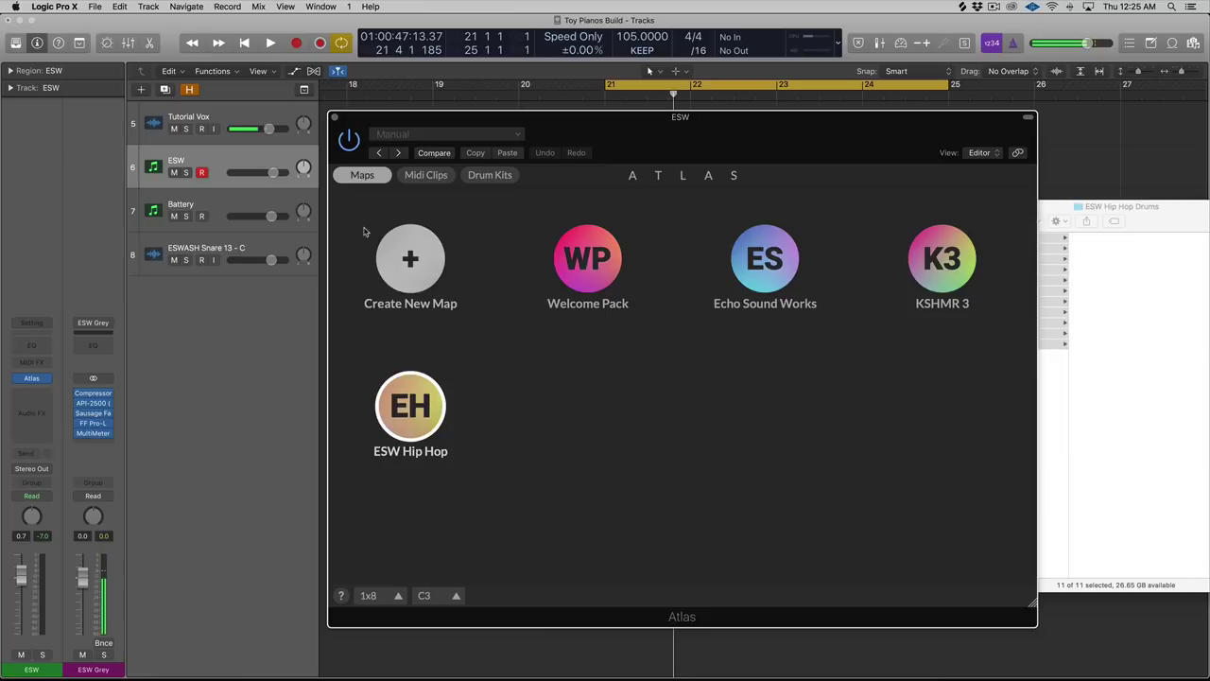
click(426, 404)
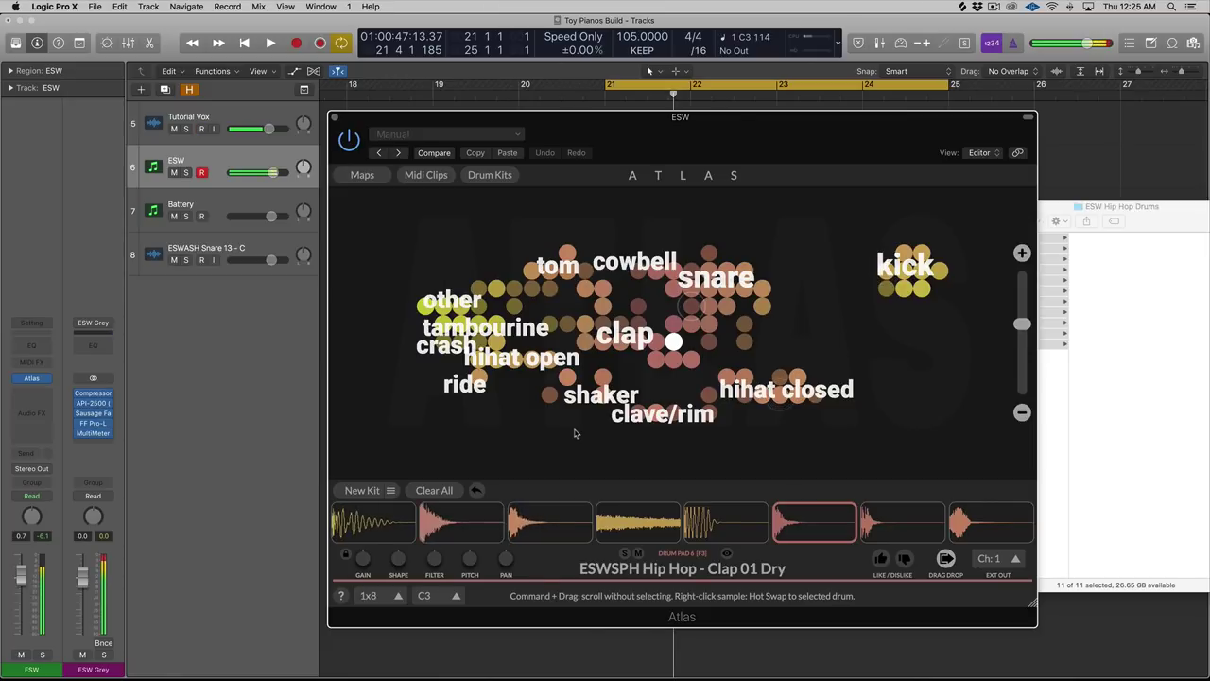
click(361, 490)
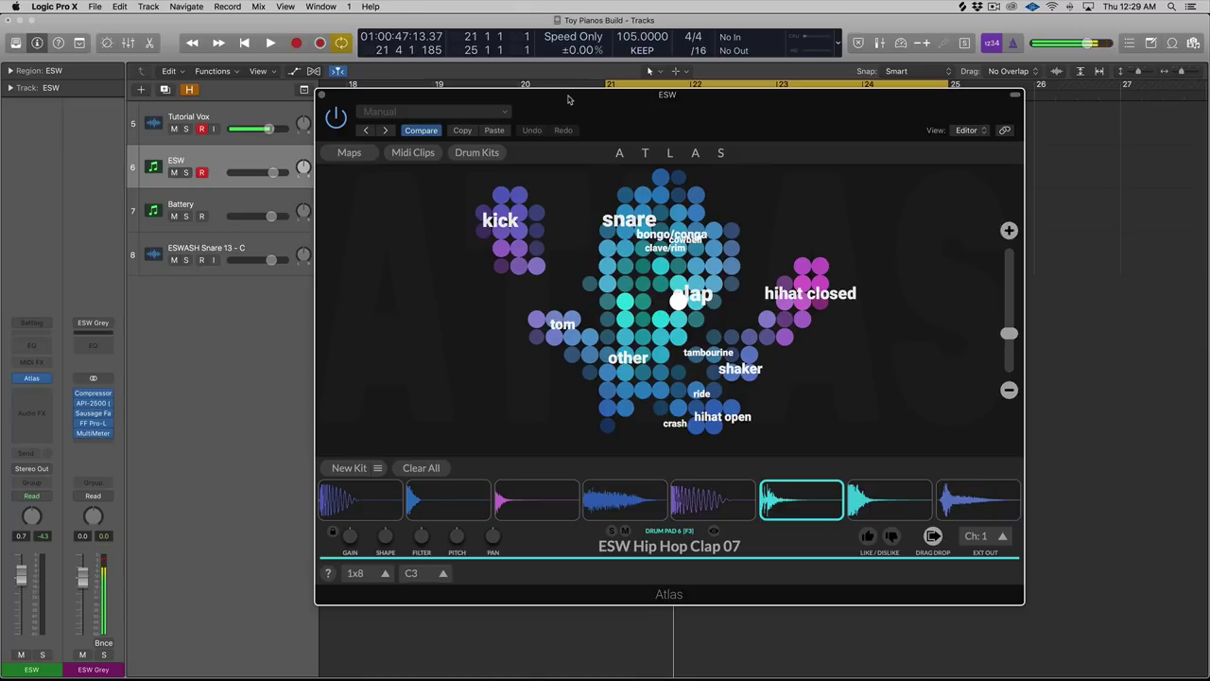
- Record a new MIDI region on the ESW track spanning bars 21–25
click(1093, 112)
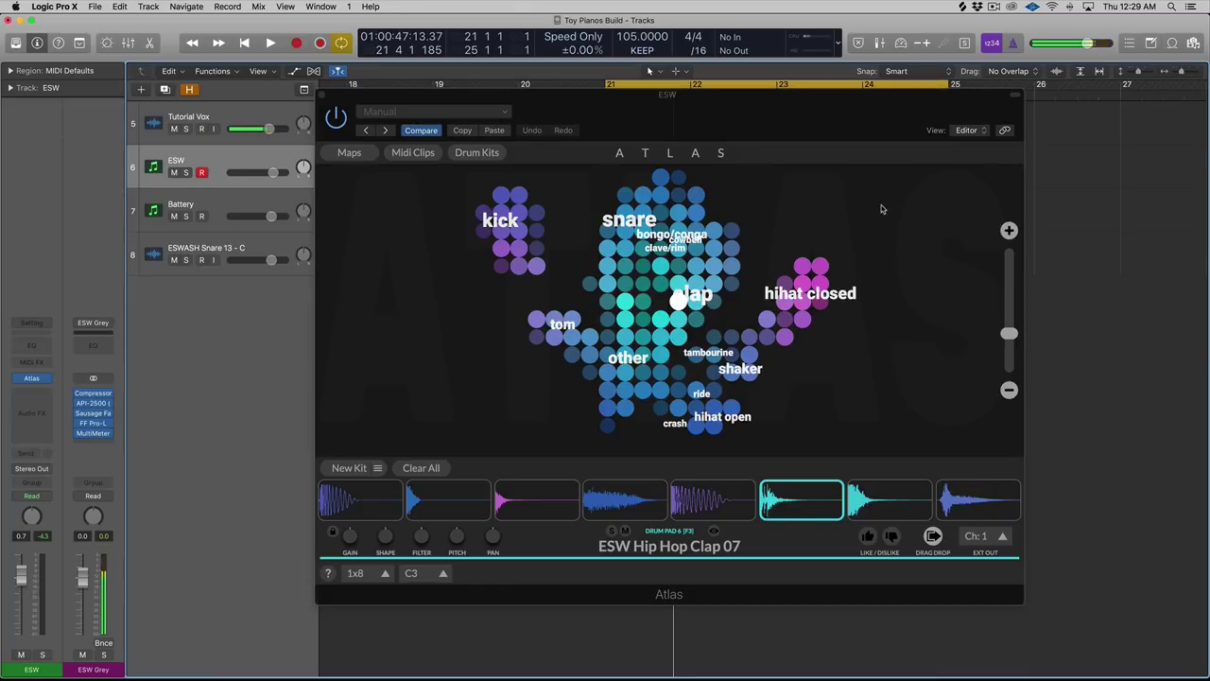
key(r)
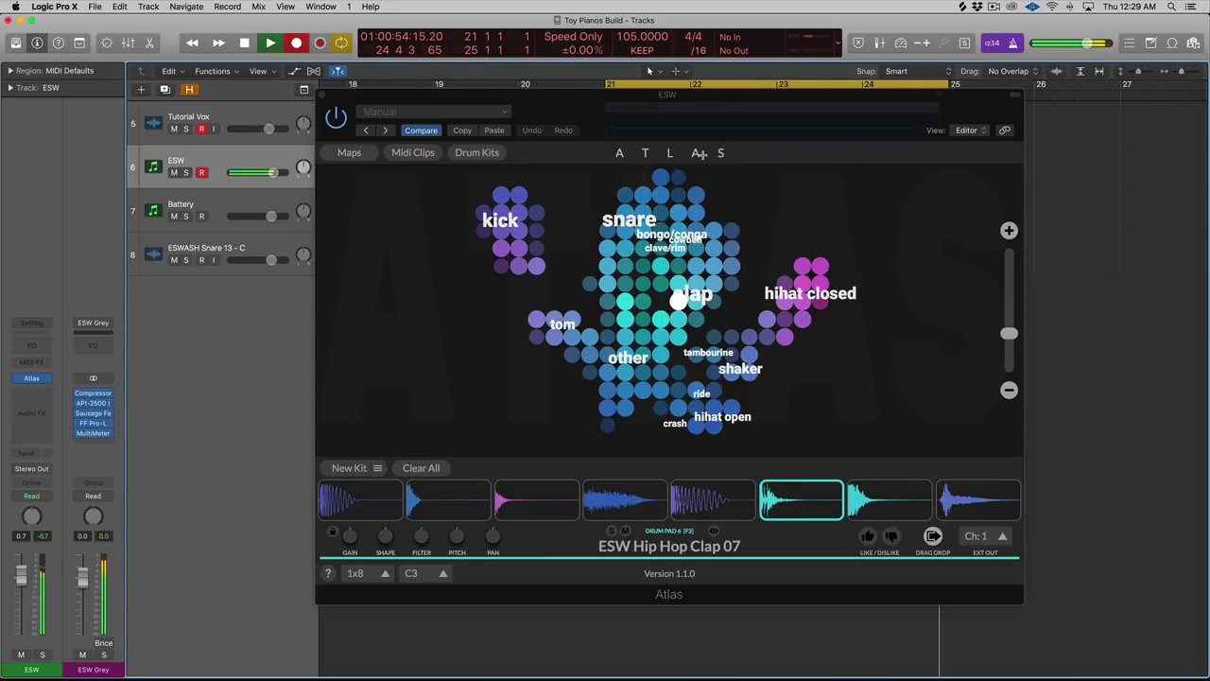
key(space)
- Delete the Tutorial Vox#08 audio region and confirm the unused-file prompt
click(762, 91)
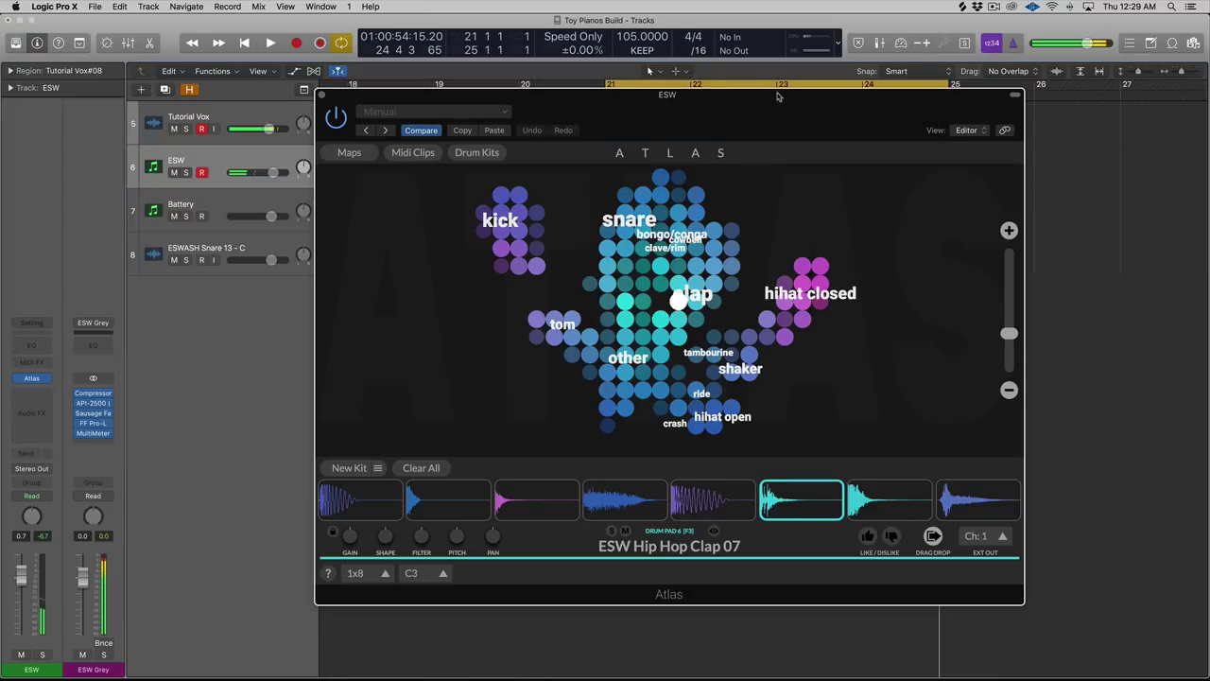
drag(778, 96, 781, 221)
click(883, 122)
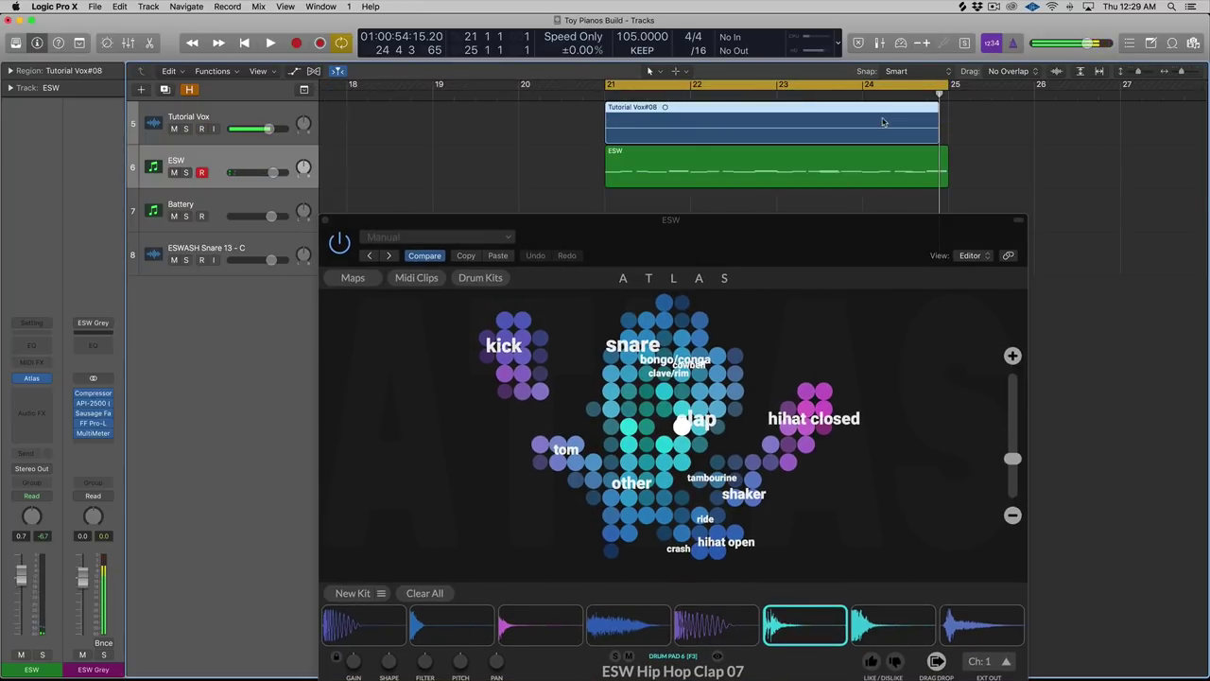
key(Delete)
click(711, 266)
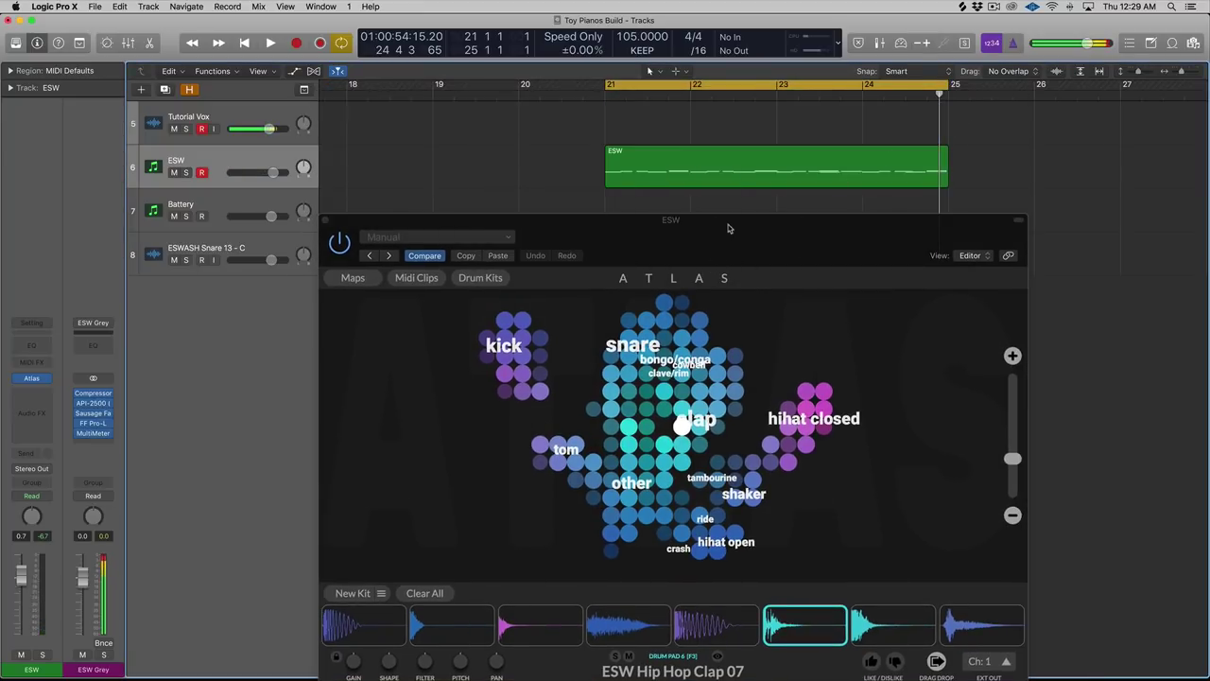
- Drag pad 7's sample into the arrangement, then delete the stray region at bar 23
drag(728, 228, 503, 75)
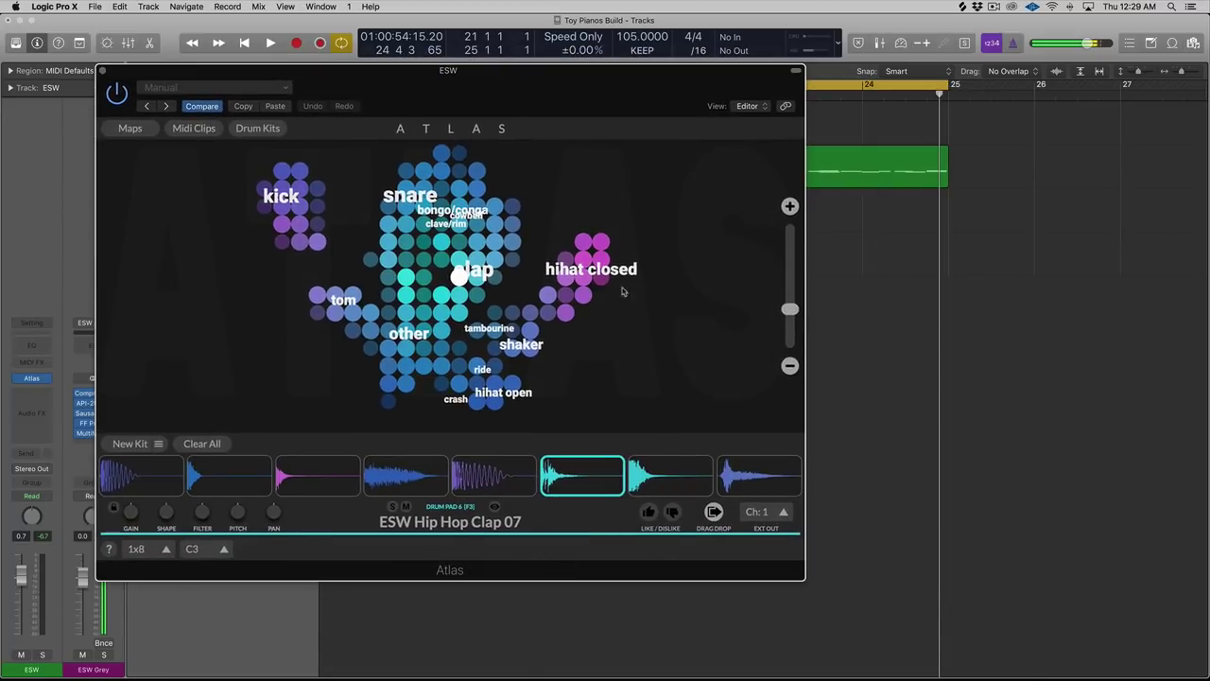
click(666, 472)
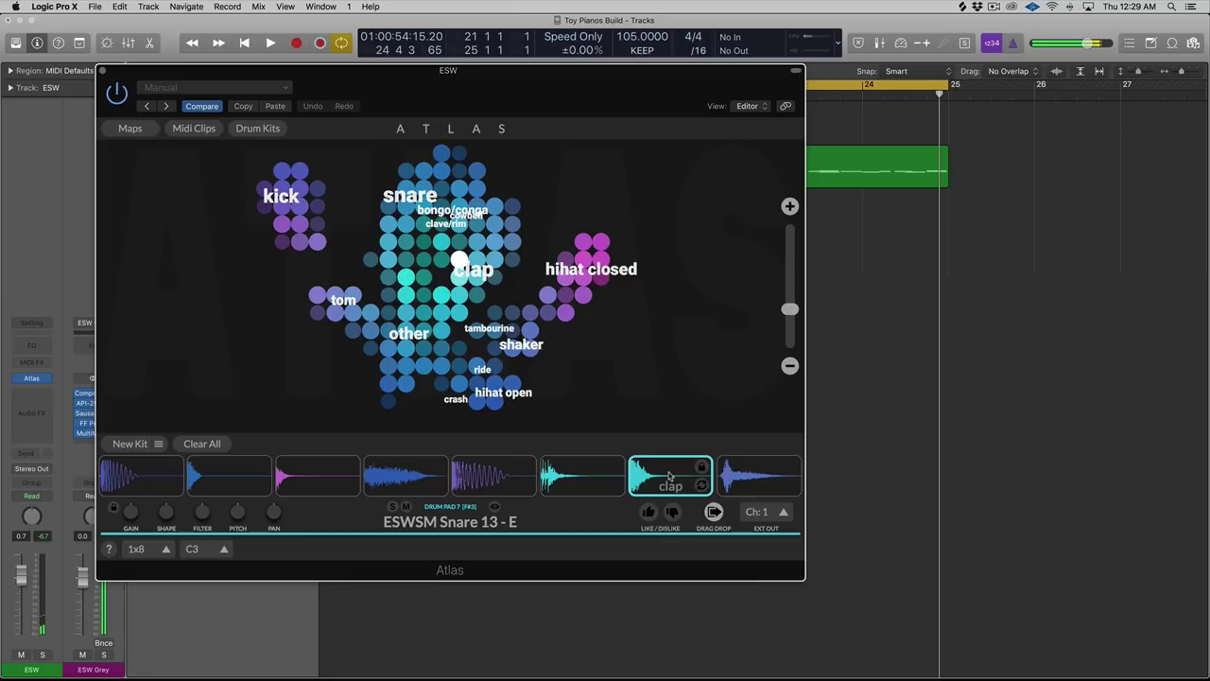
drag(643, 77, 507, 80)
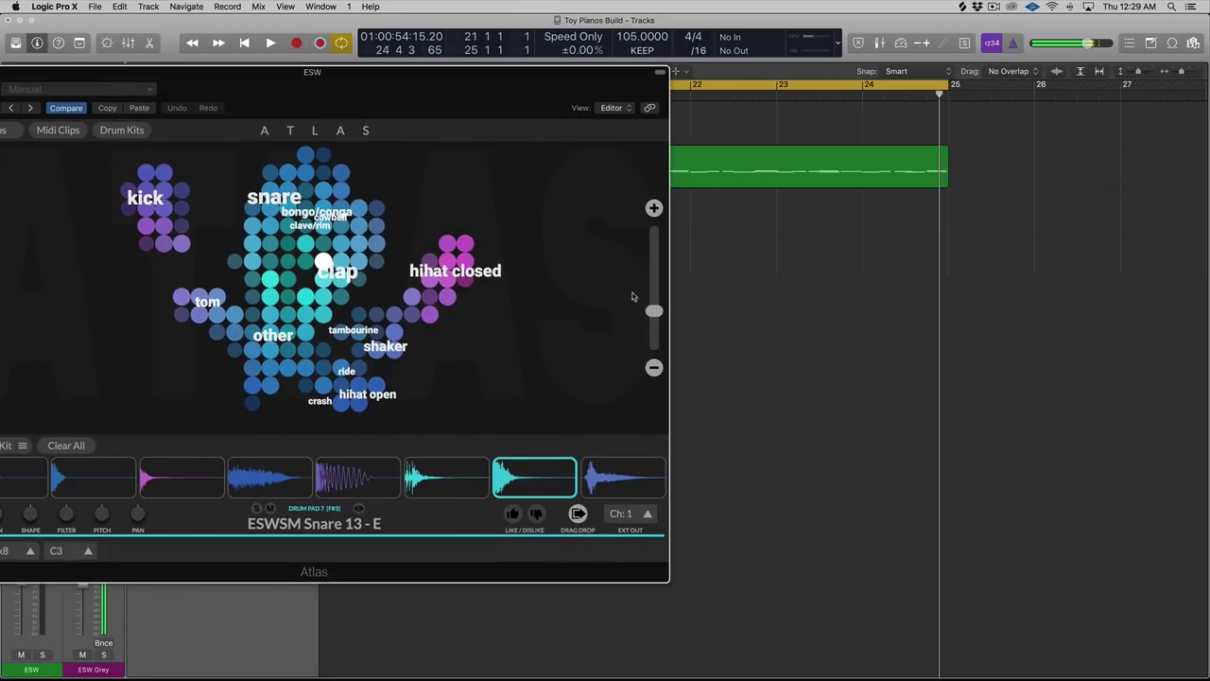
mouse_move(516, 463)
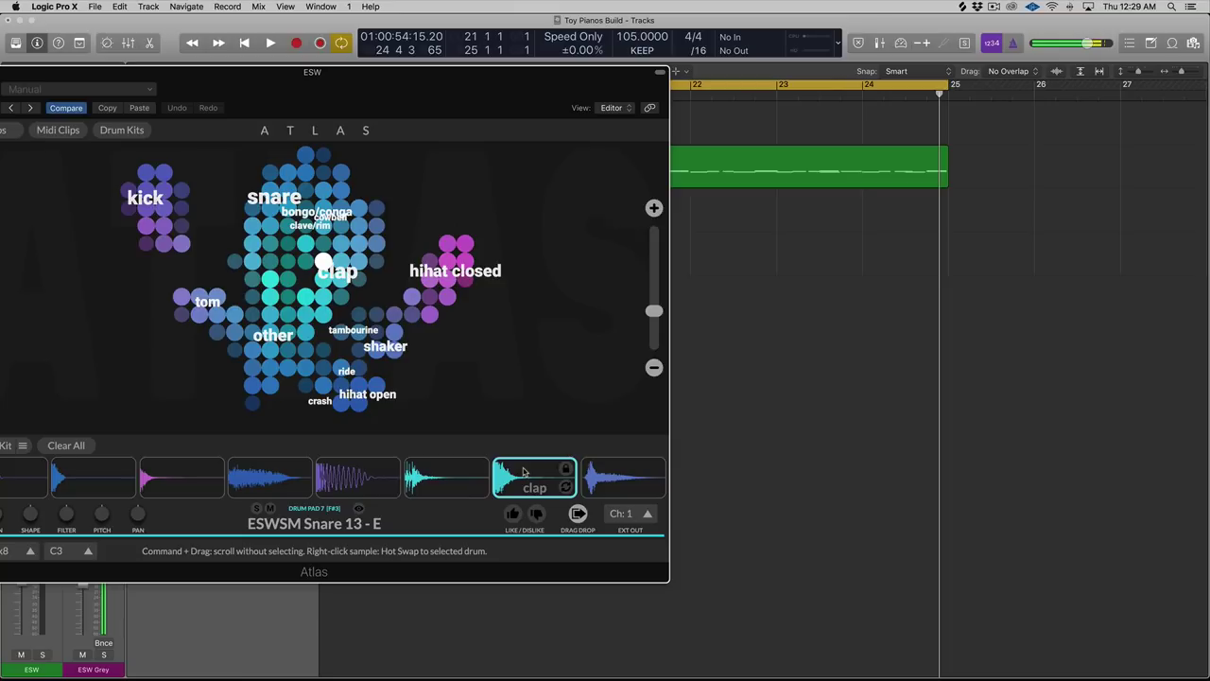
drag(534, 485, 781, 293)
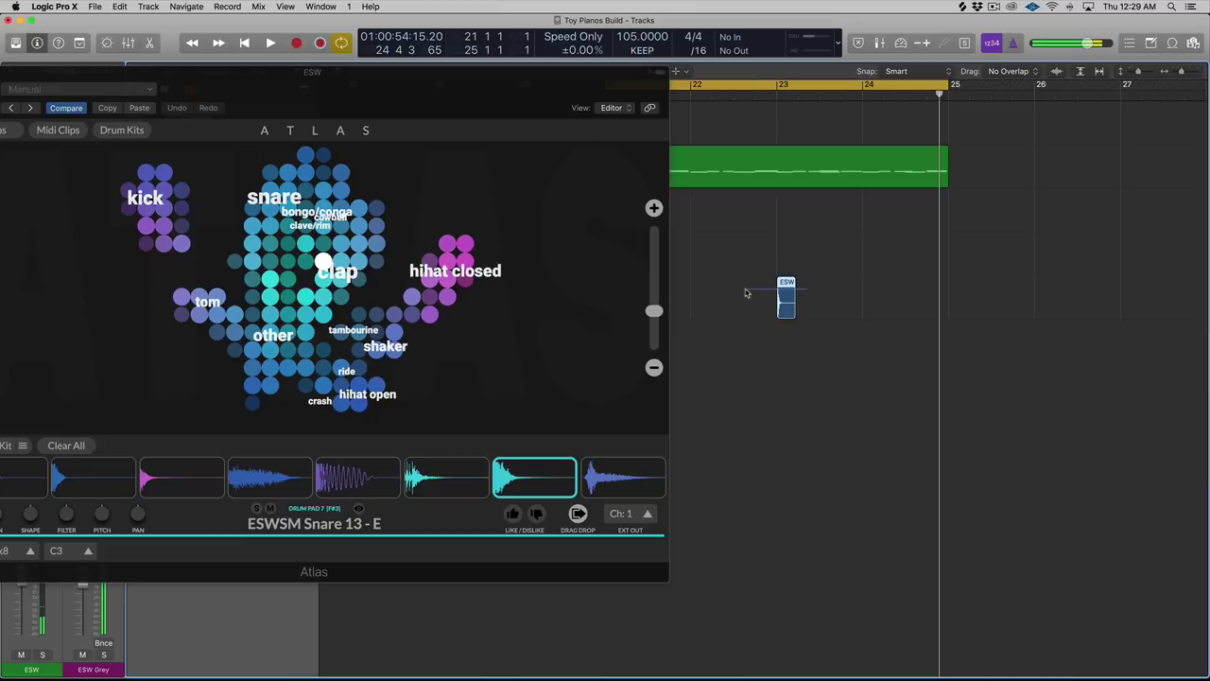
key(Delete)
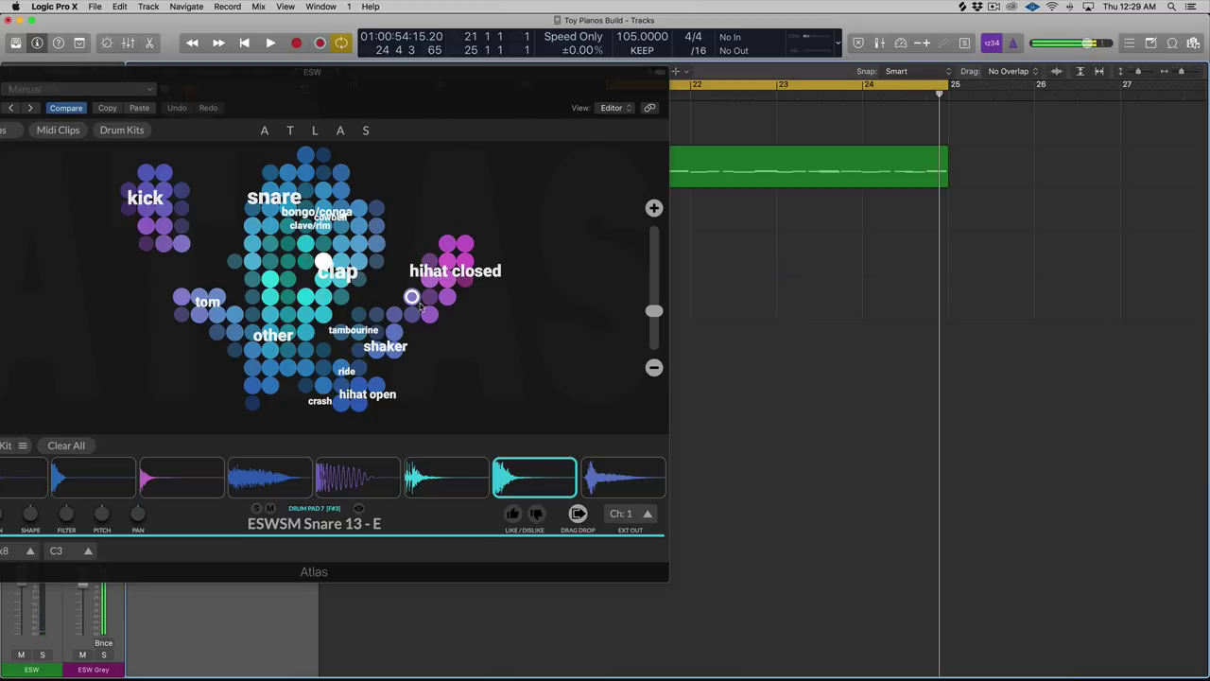
- Drag a snare sample from the Atlas map into the Tracks area as a new audio track
click(323, 283)
drag(324, 291, 783, 303)
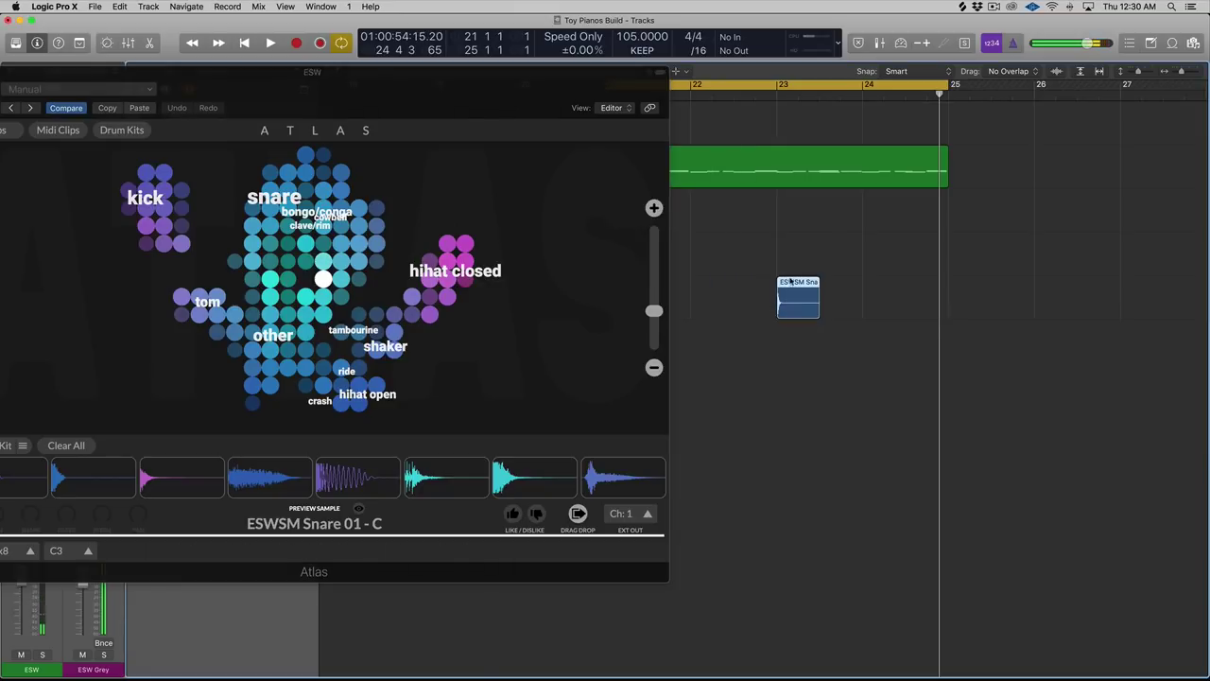
click(788, 283)
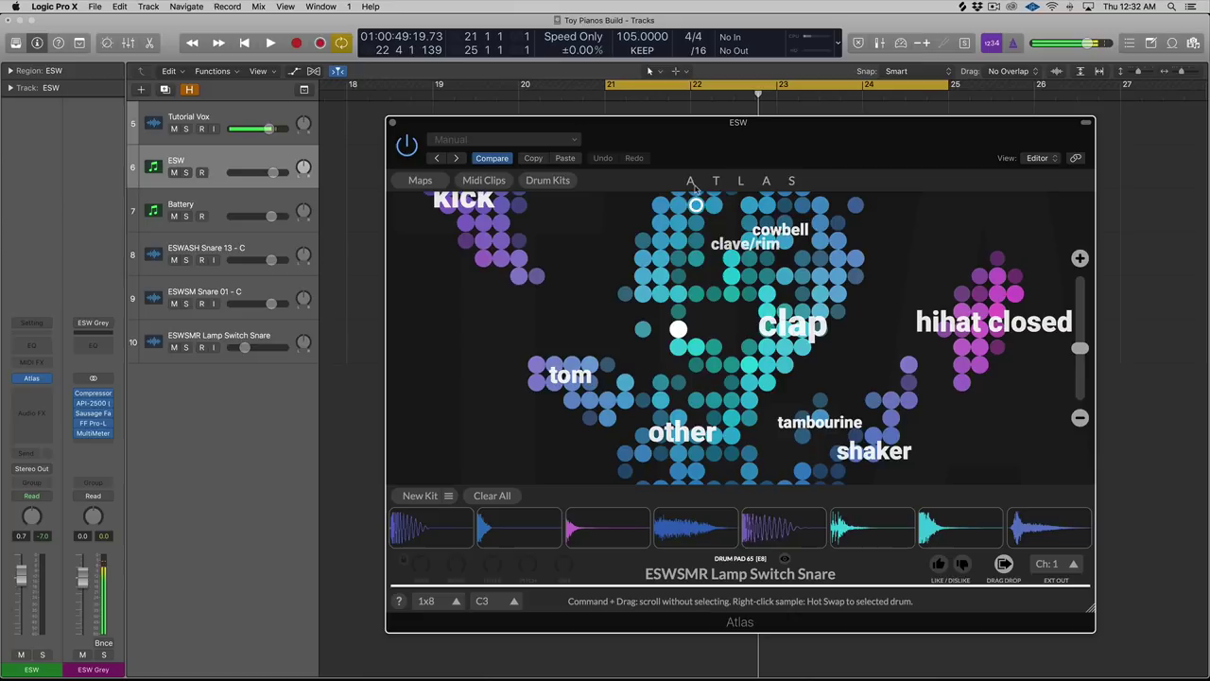
- Hide Atlas's top toolbar and start project playback
drag(691, 132, 694, 207)
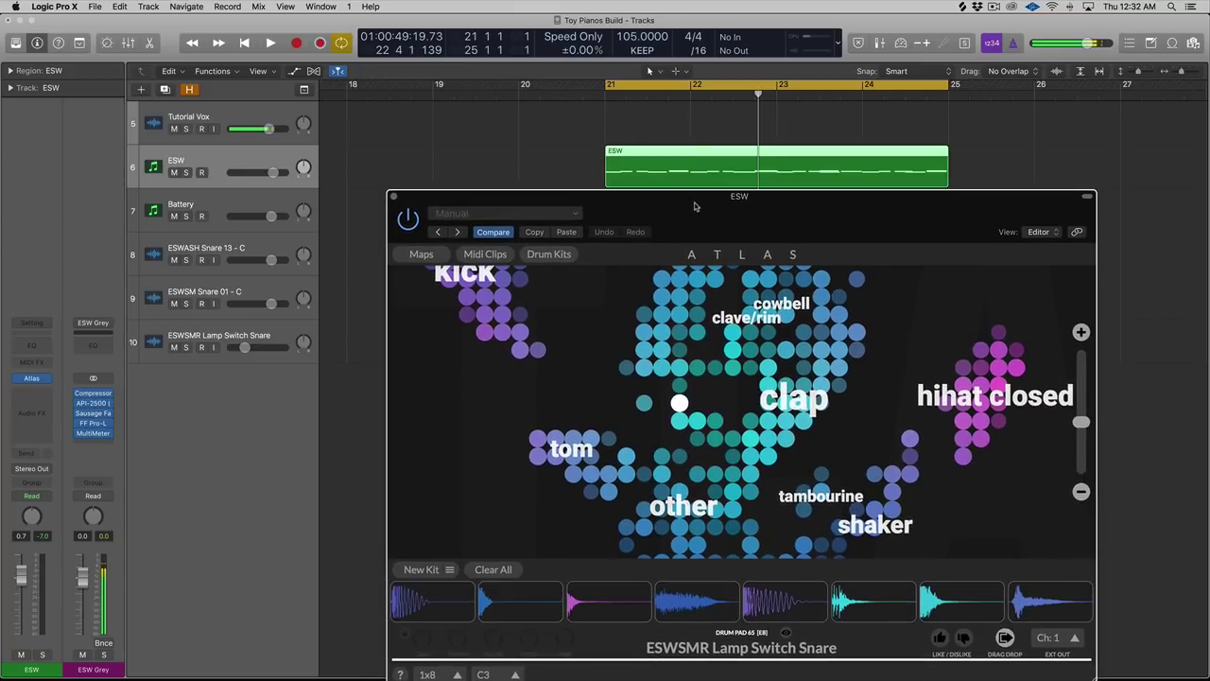
click(1088, 197)
key(space)
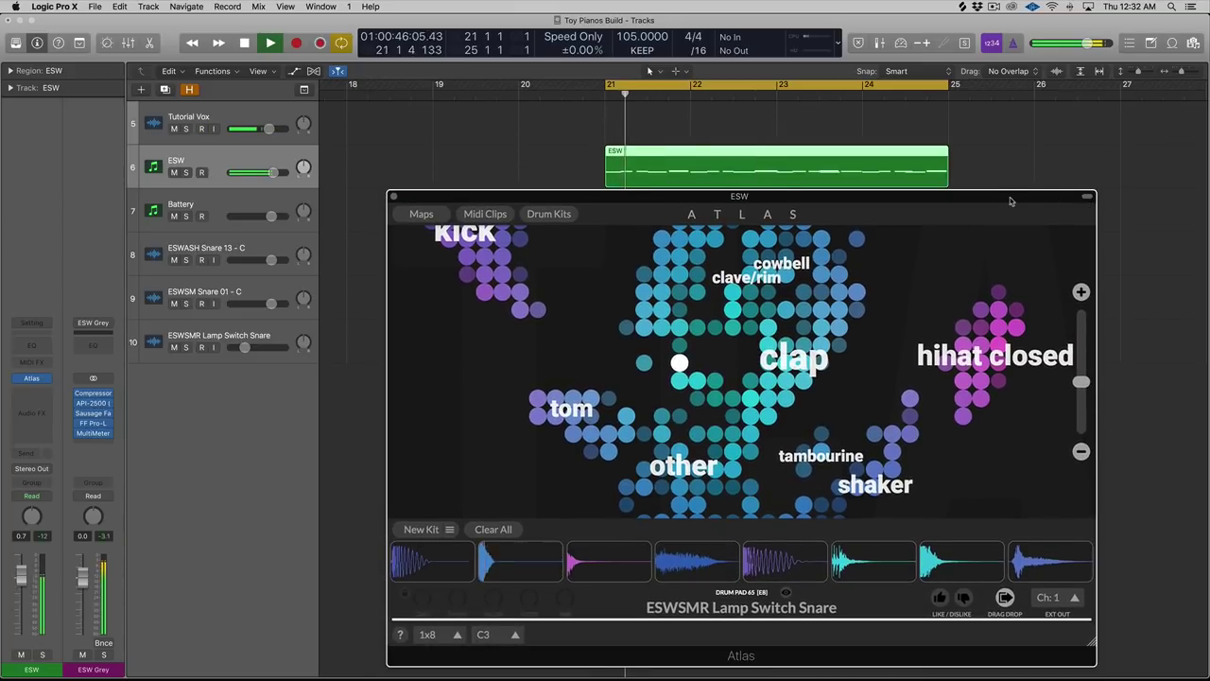
- Select pad 7 (ESWSM Snare 13 - E), solo it, then mute it
click(939, 569)
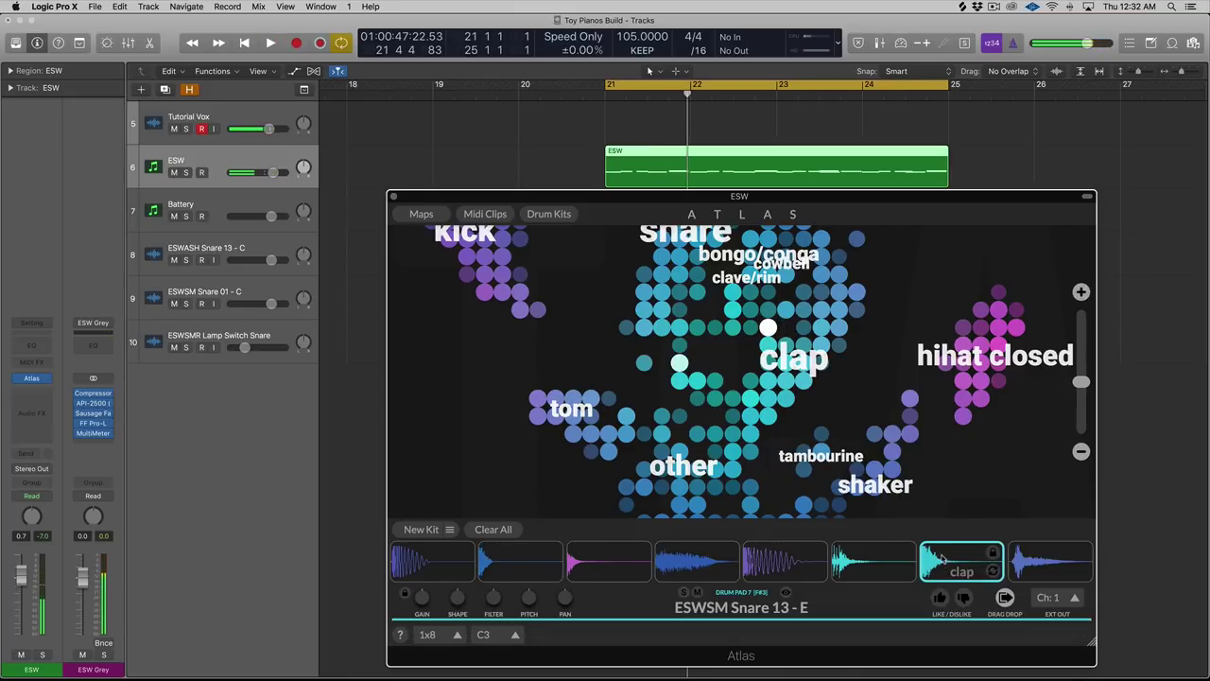
click(941, 560)
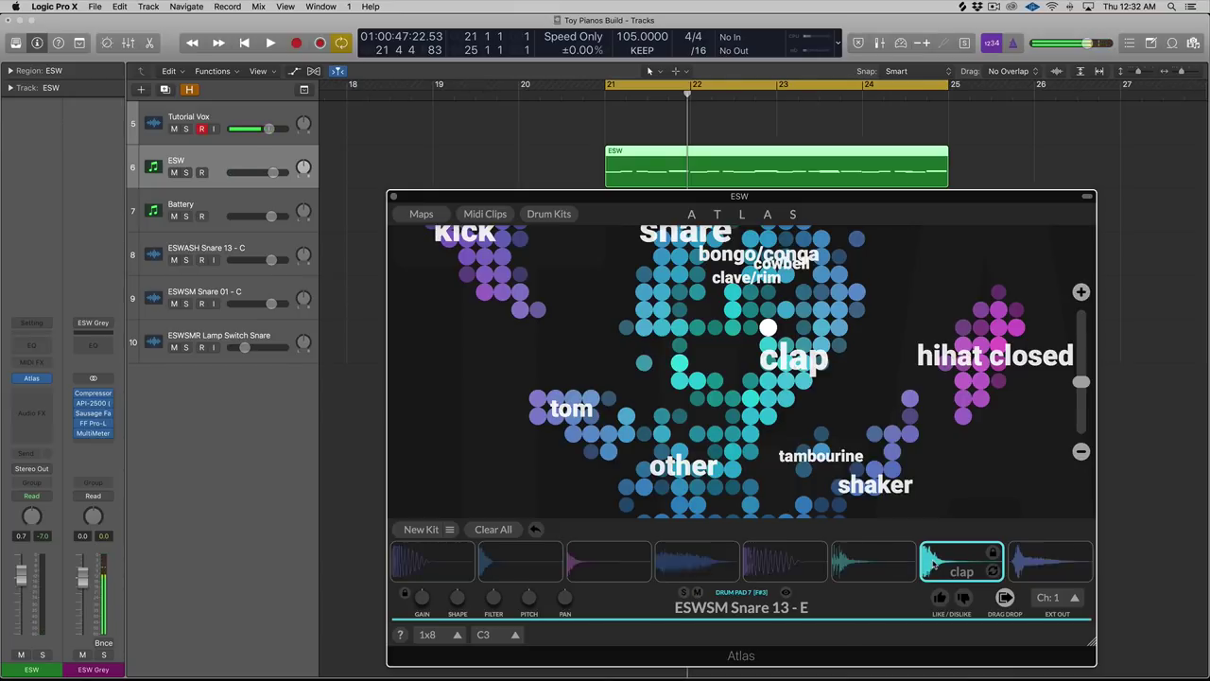
click(933, 565)
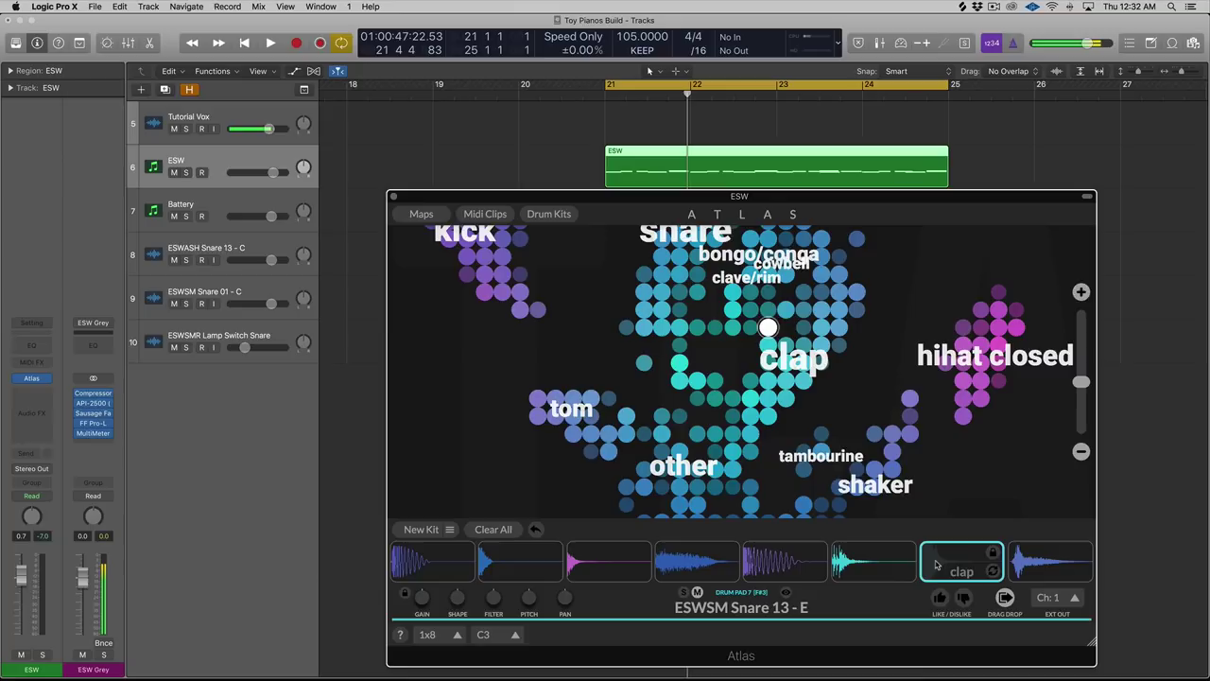
- Swap pad 7's sample twice while auditioning, ending on ESWGREY Foley - Nerf Gun 02
scroll(777, 380, up, 3)
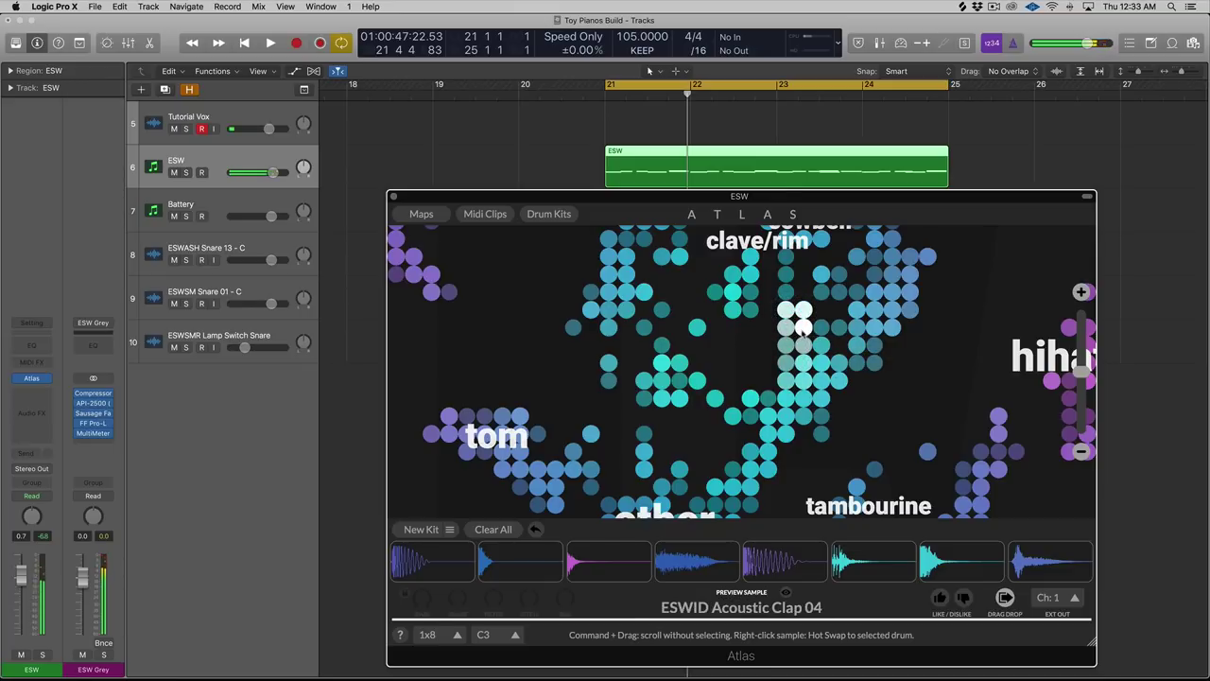
click(951, 564)
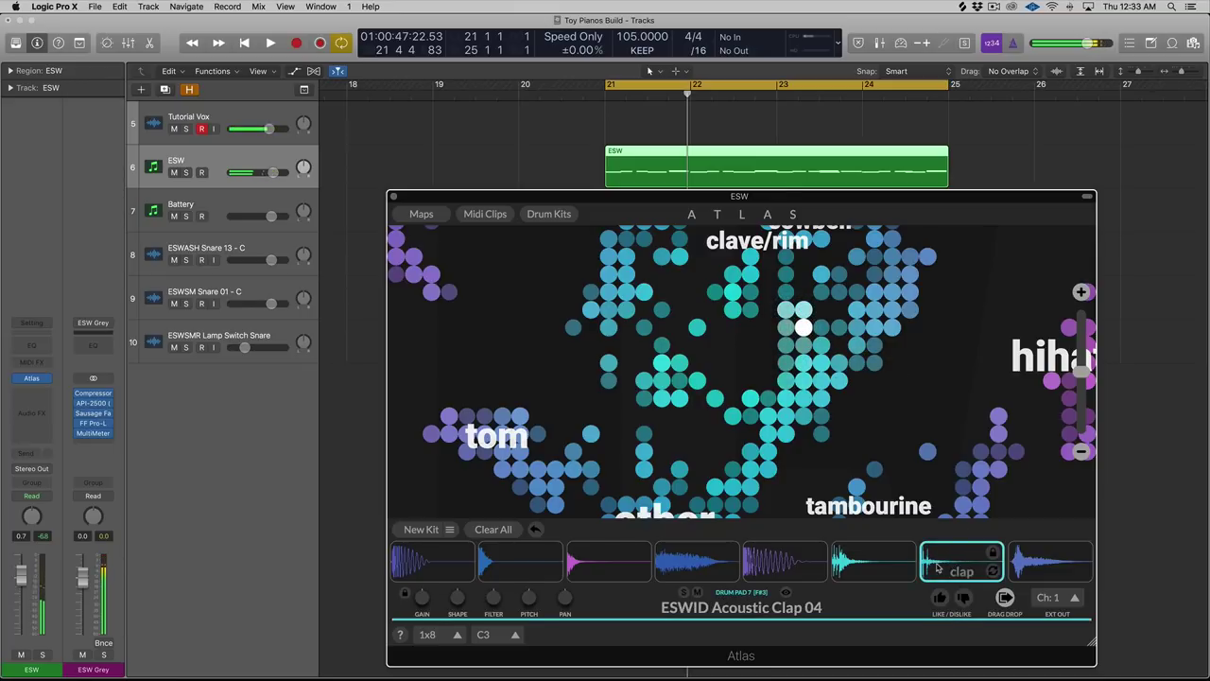
key(space)
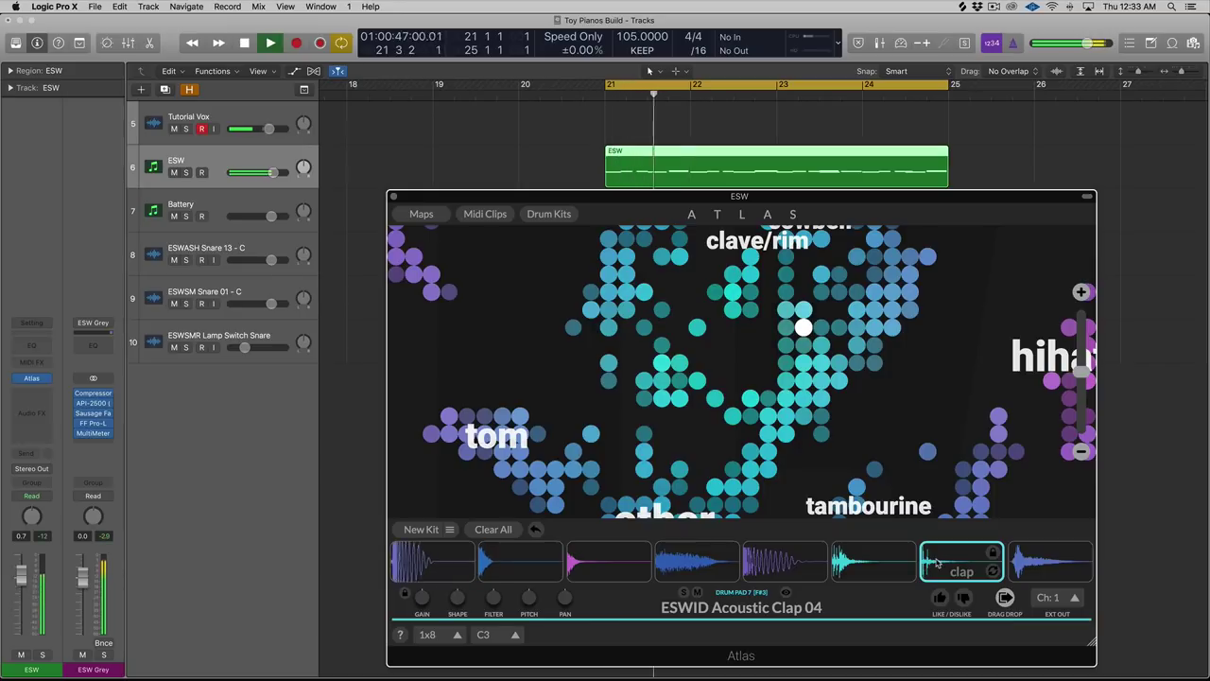
key(space)
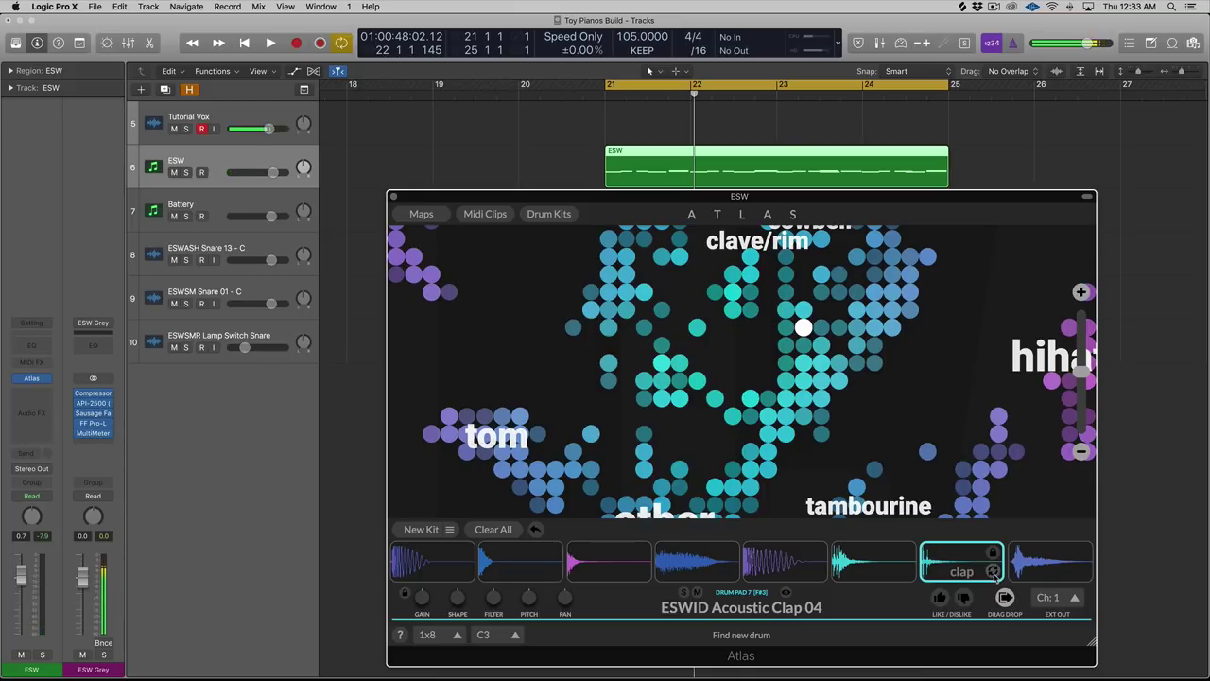
click(993, 572)
key(space)
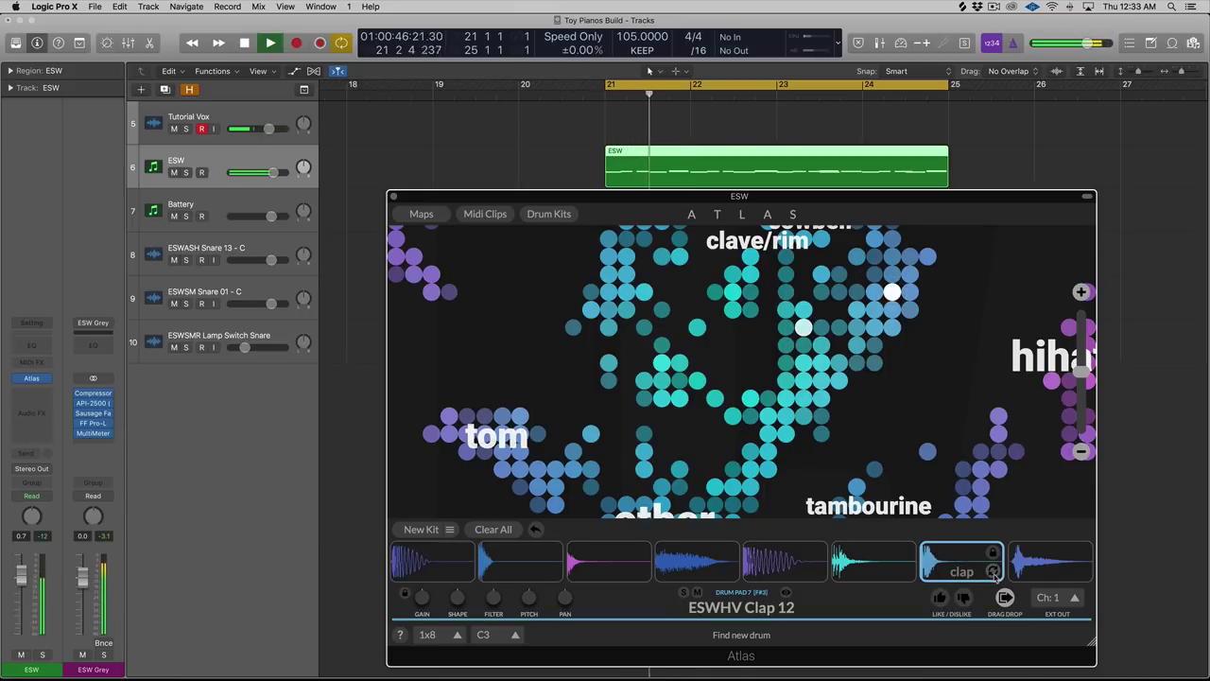
click(992, 572)
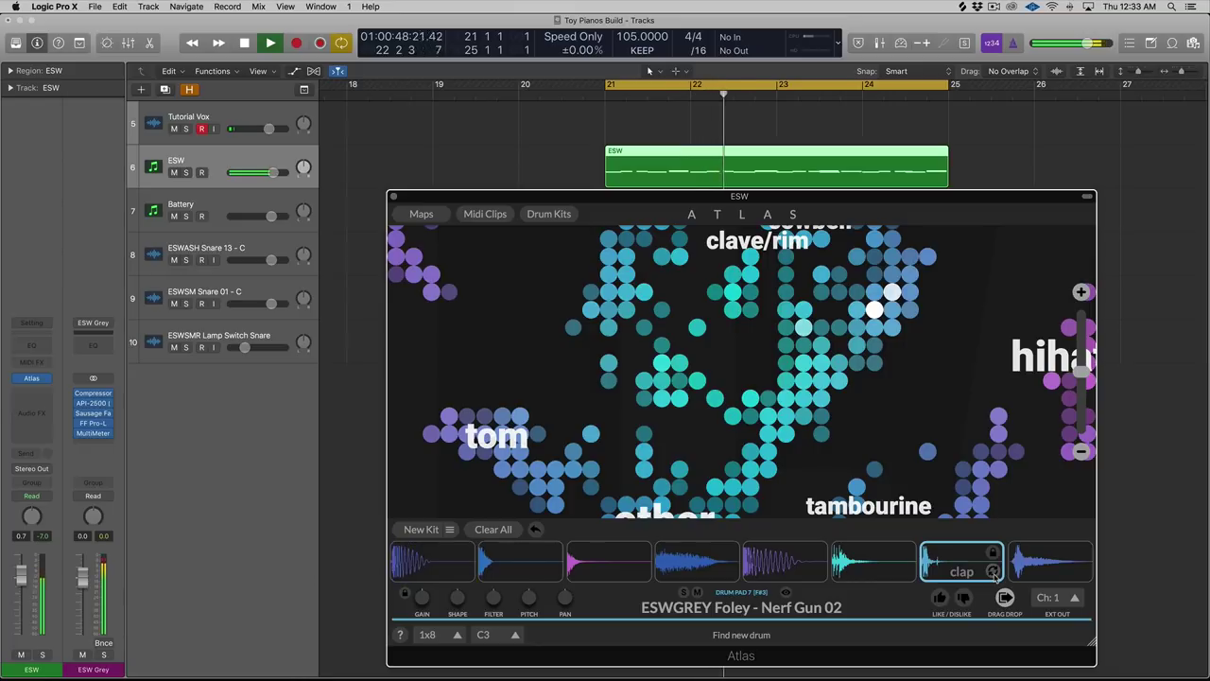
key(space)
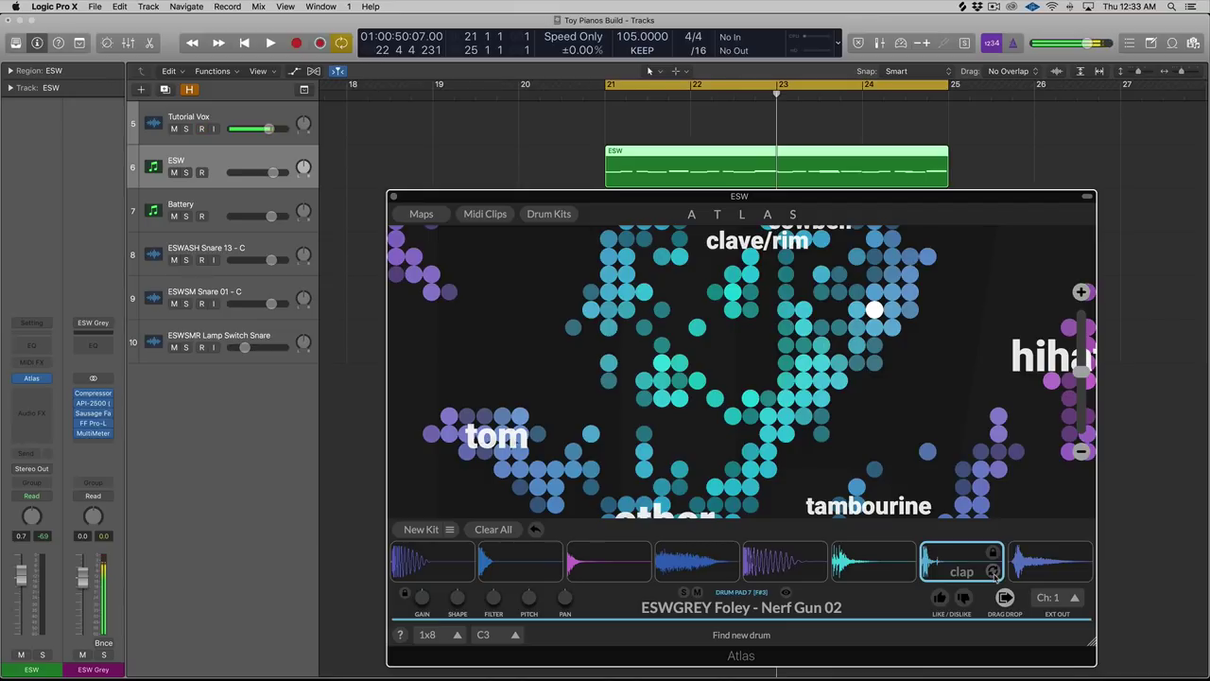
click(992, 571)
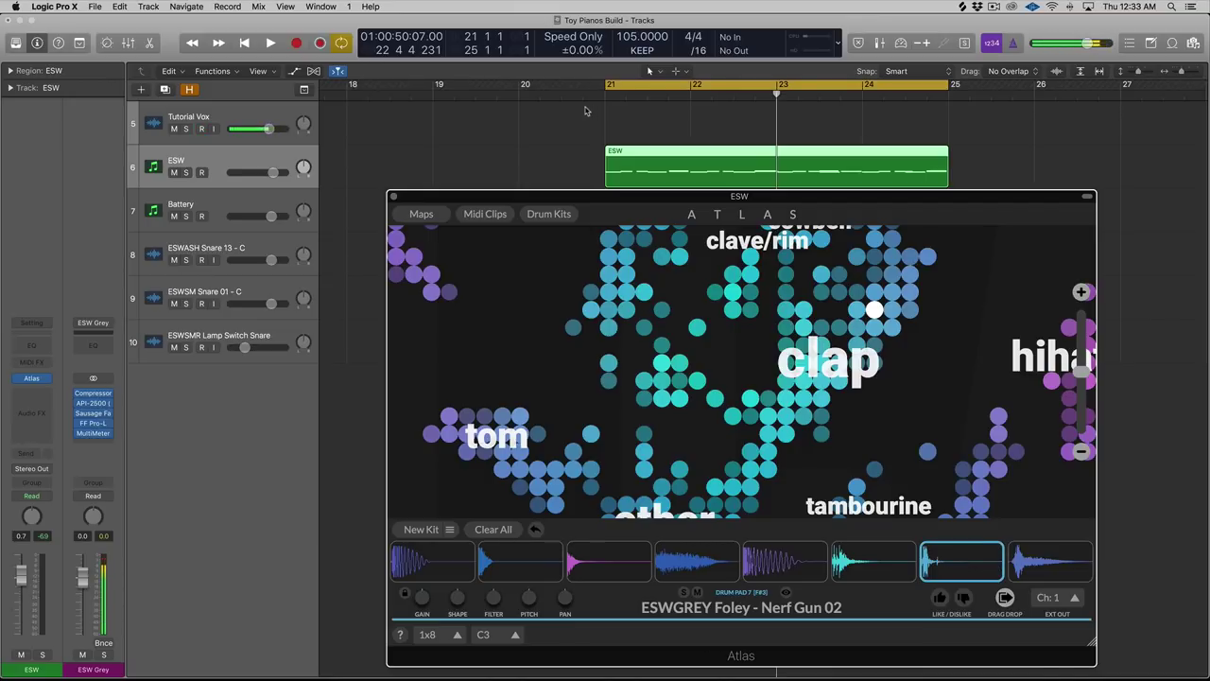
- Show Atlas's Midi Clips page with Breaks, Dubstep and Hip Hop clips
click(485, 214)
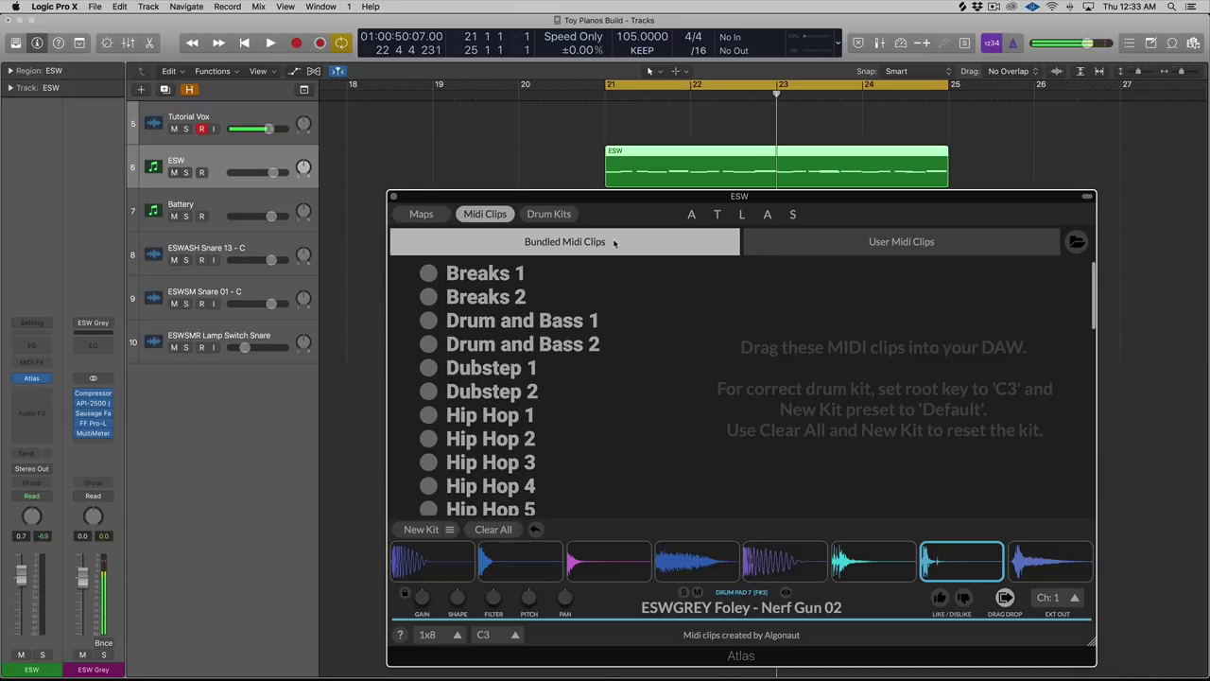
right_click(620, 151)
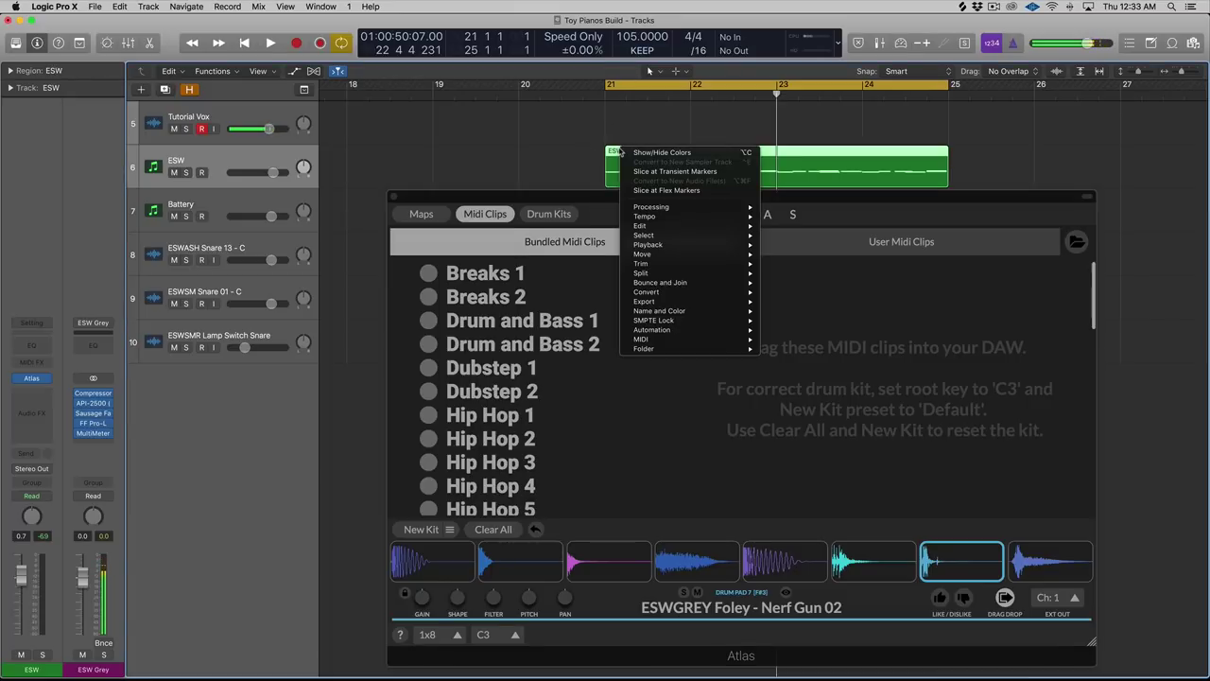
click(588, 129)
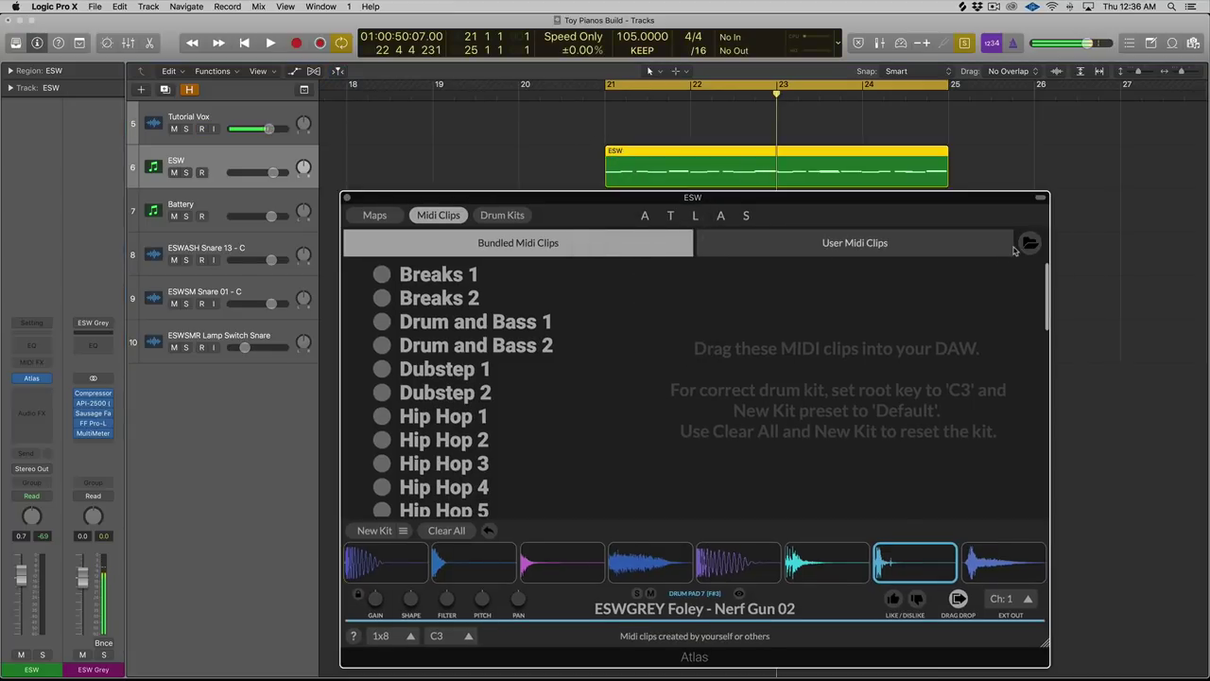
- Open the user MIDI Clips folder holding Moomba Pop Drums.mid in Finder, then close it
click(1029, 246)
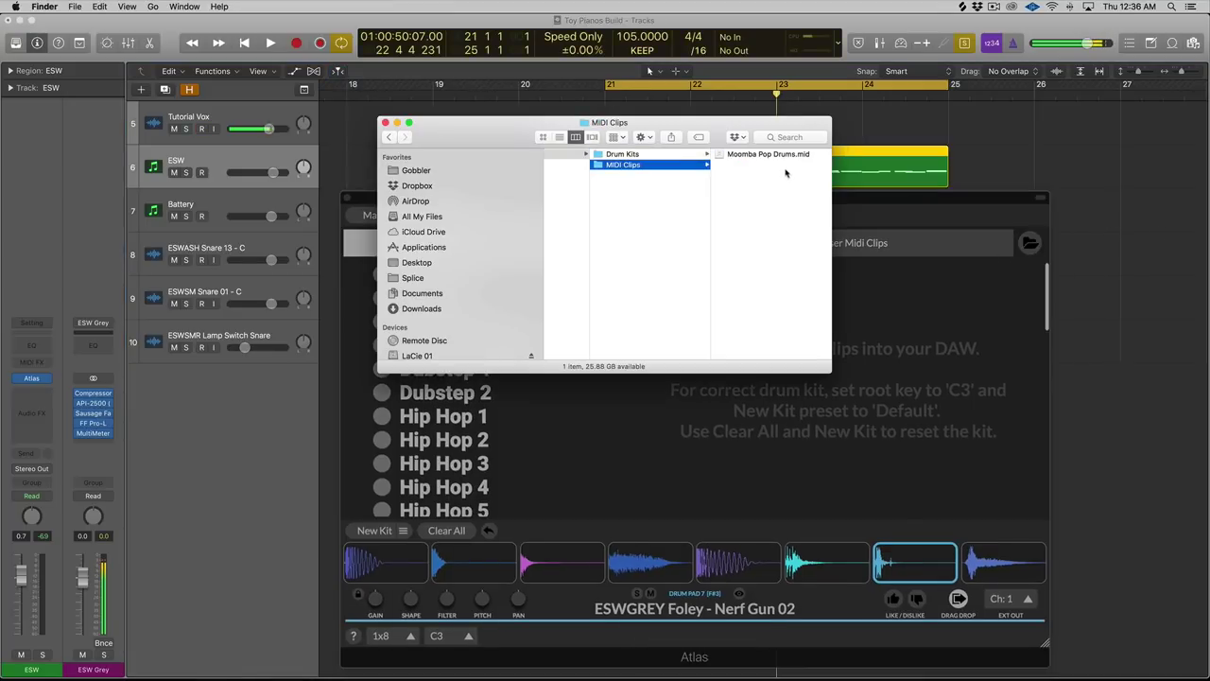
scroll(651, 168, left, 3)
scroll(650, 170, right, 3)
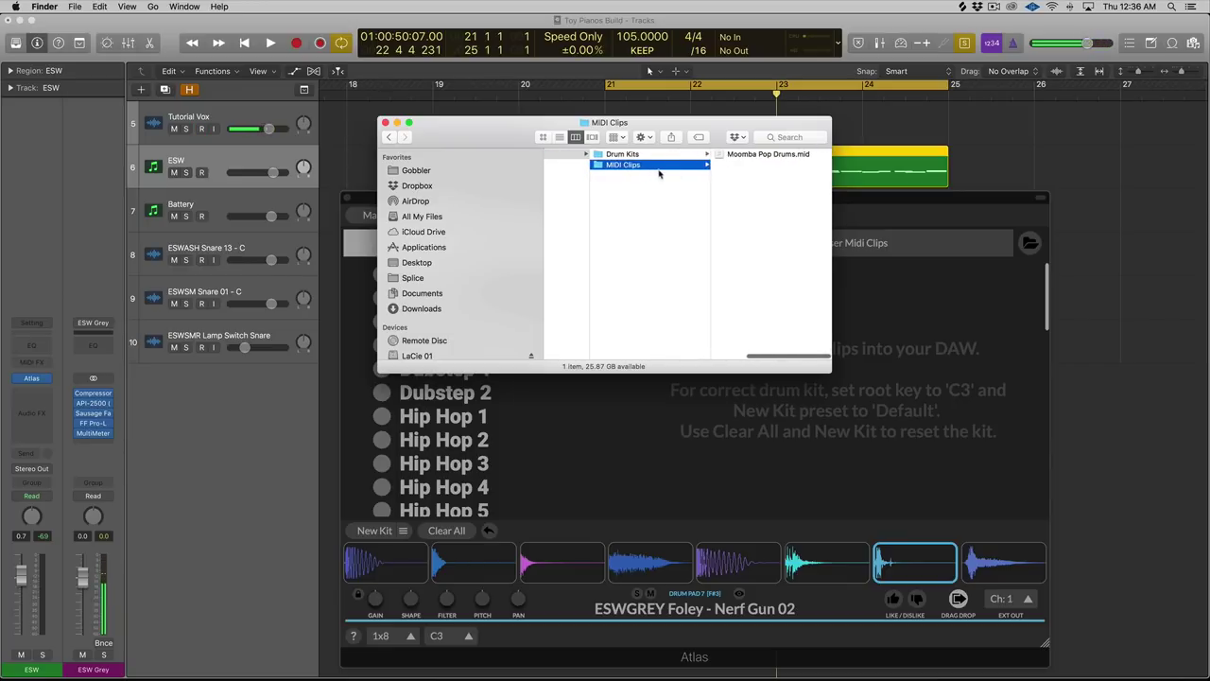
click(383, 122)
click(1030, 244)
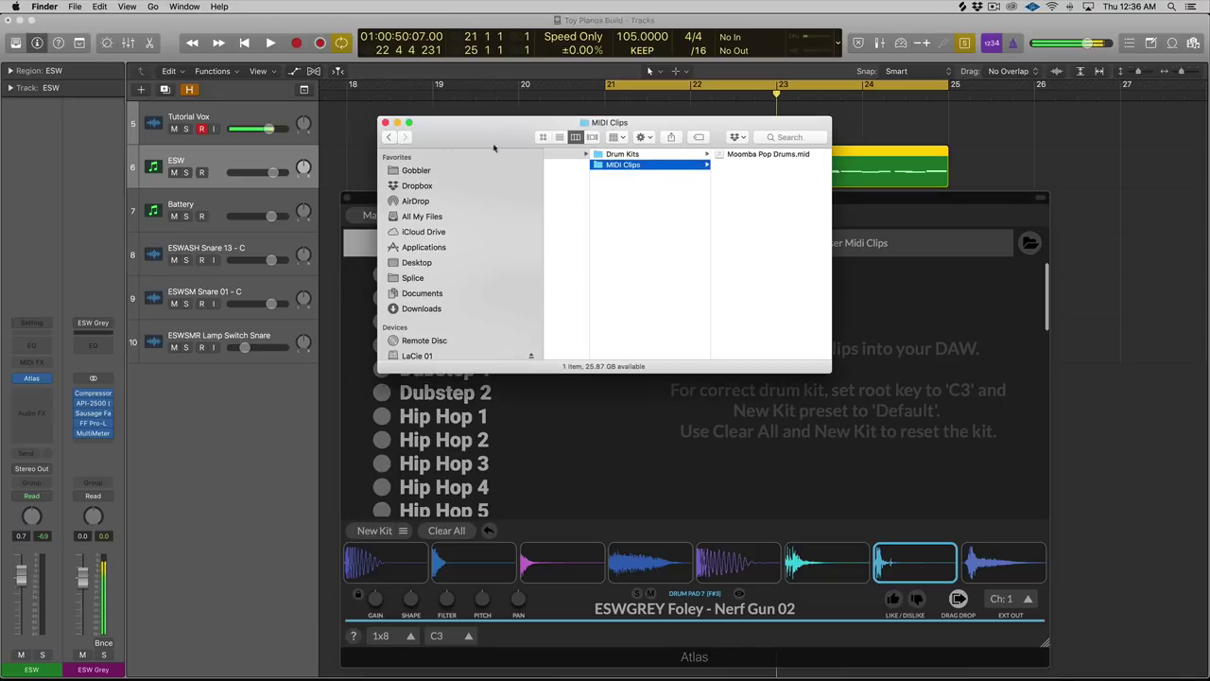
key(super+w)
- Drop the Moomba Pop Drums user clip onto the ESW track at bar 26 and play it
click(725, 245)
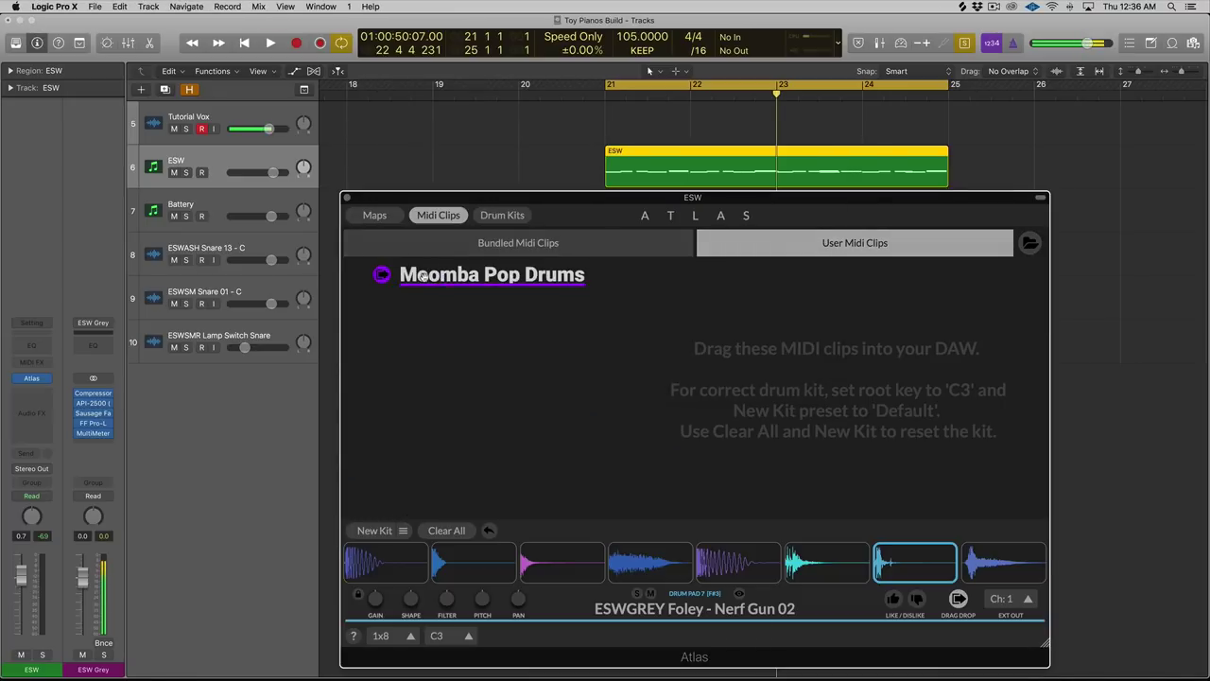
drag(444, 274, 1045, 162)
drag(1040, 86, 1128, 87)
key(space)
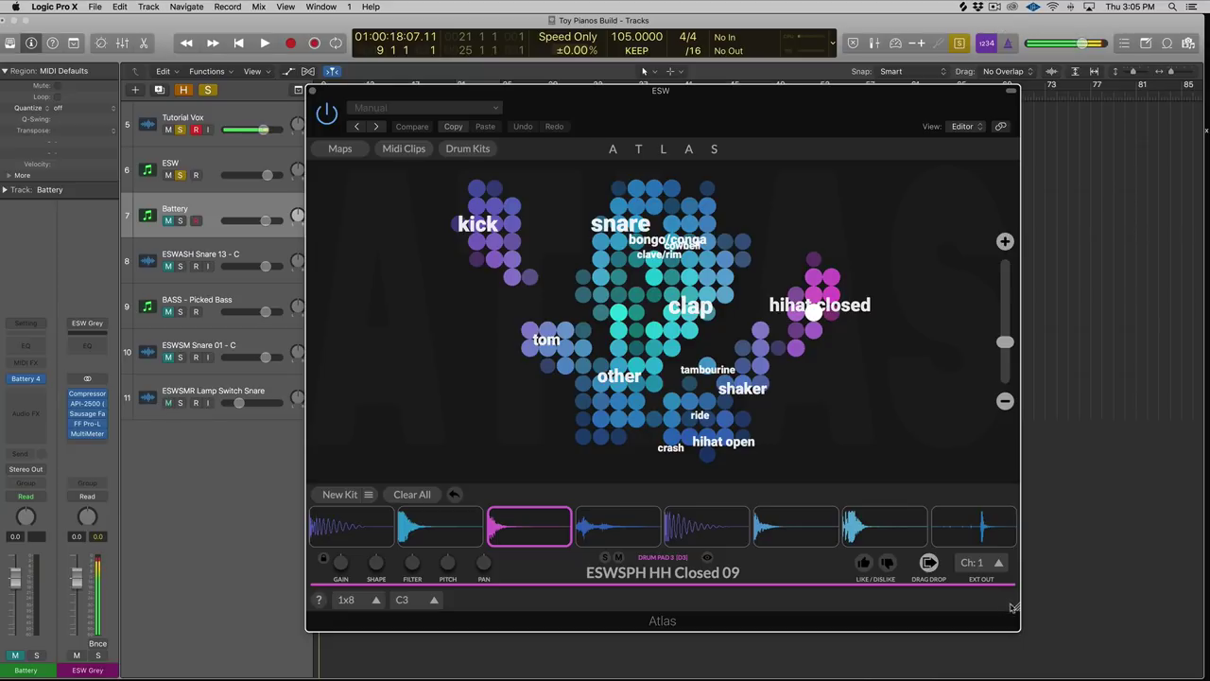
- Shrink the Atlas window, hide its preset header bar, then reposition and enlarge it
drag(1015, 607, 893, 517)
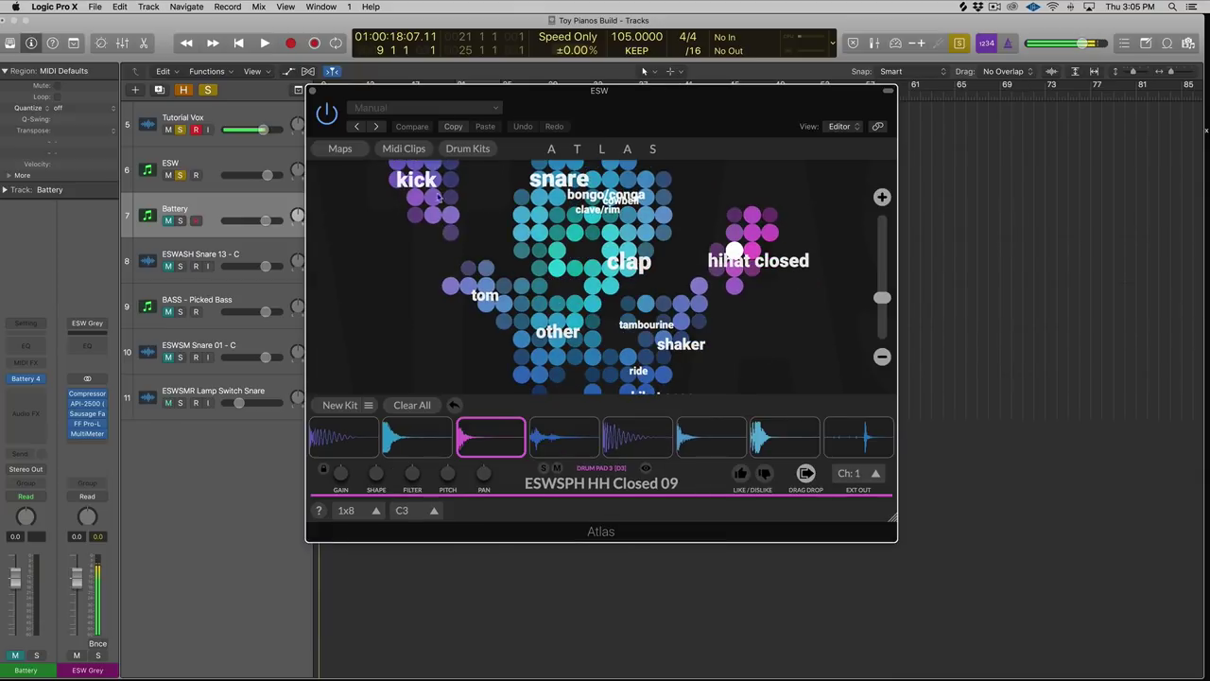
click(889, 91)
drag(662, 92, 876, 60)
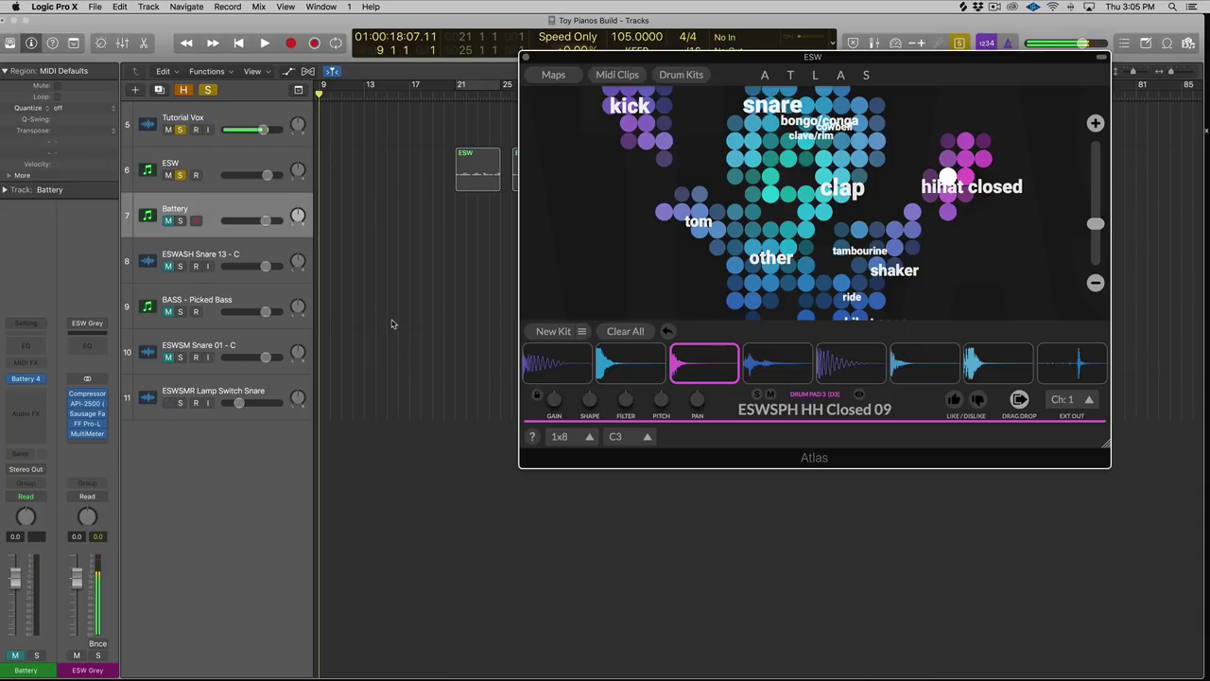
drag(585, 58, 744, 98)
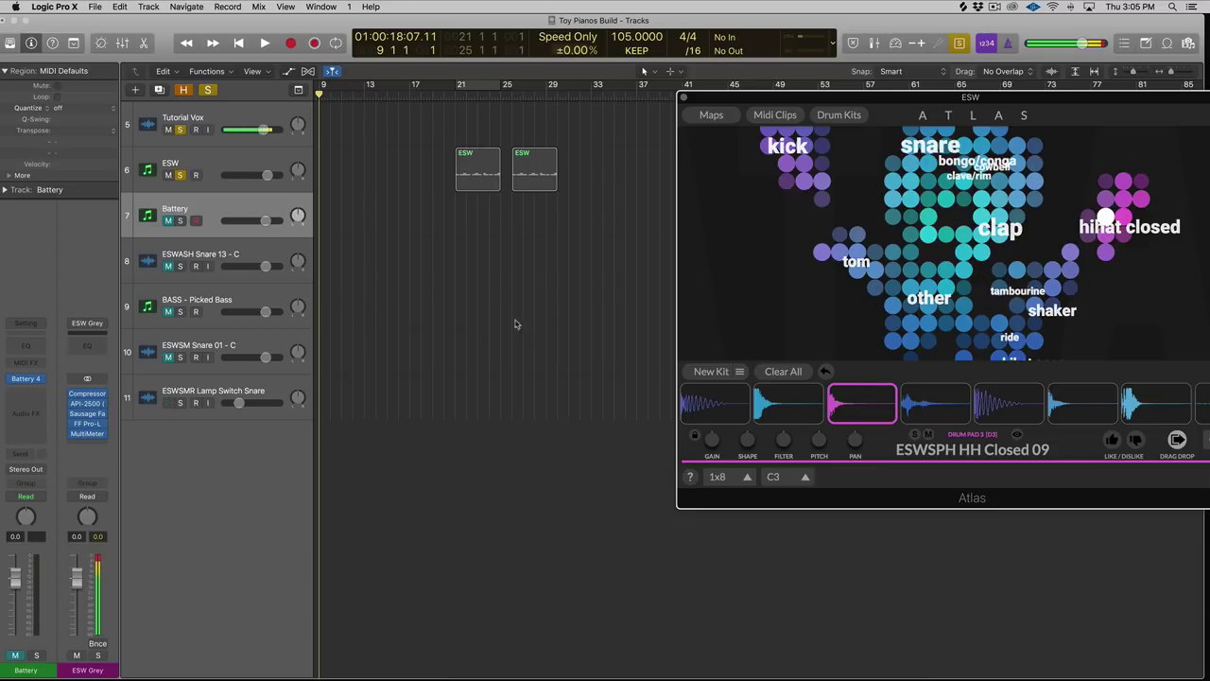
drag(805, 108, 661, 97)
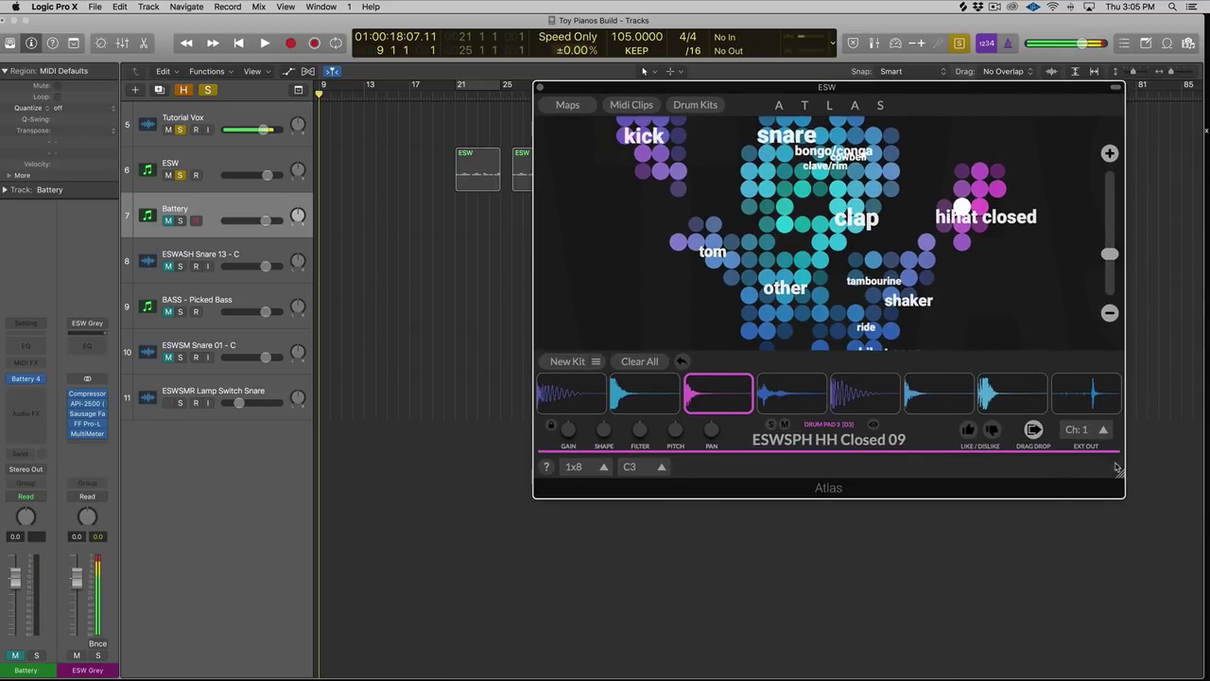
drag(1120, 473, 1078, 572)
- Try the 4x4 pad layout, shift the window down-right, then return the pads to 1x8
click(451, 541)
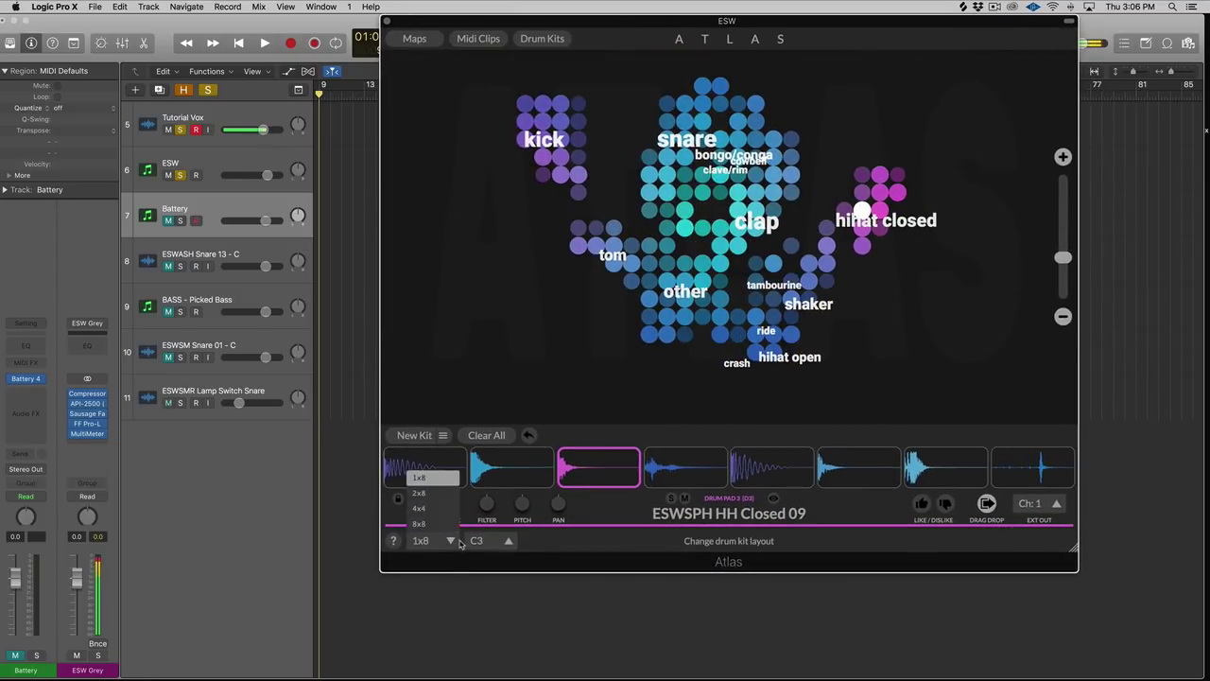
click(433, 480)
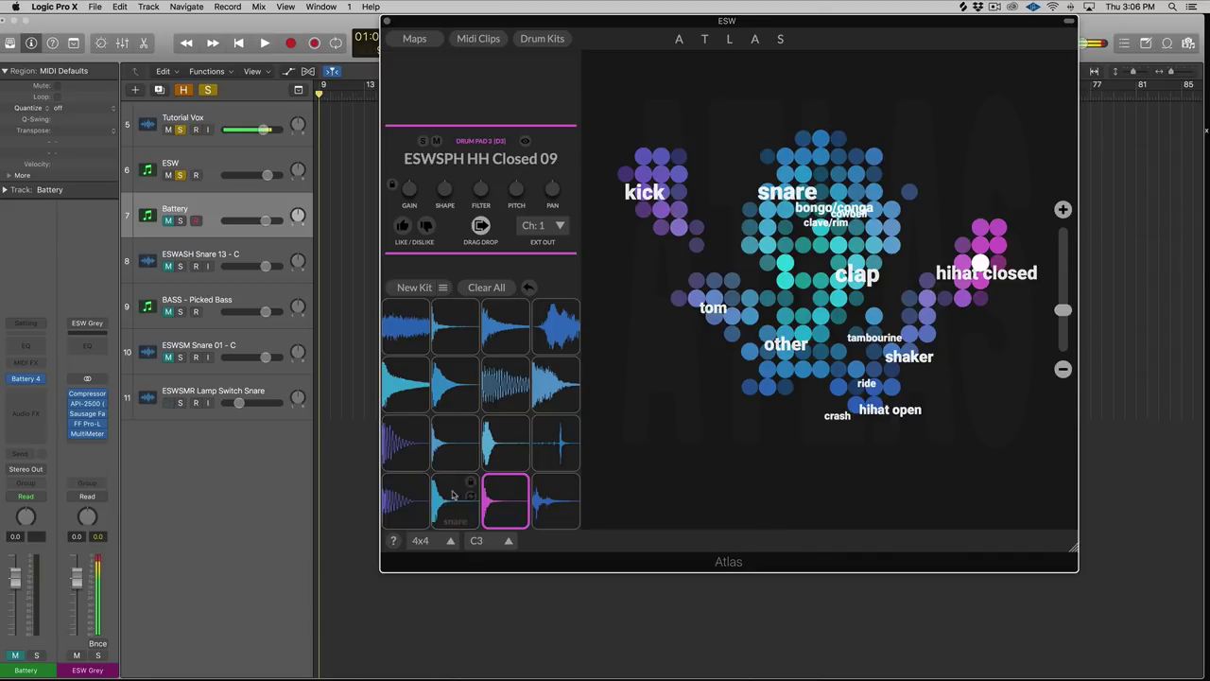
click(436, 549)
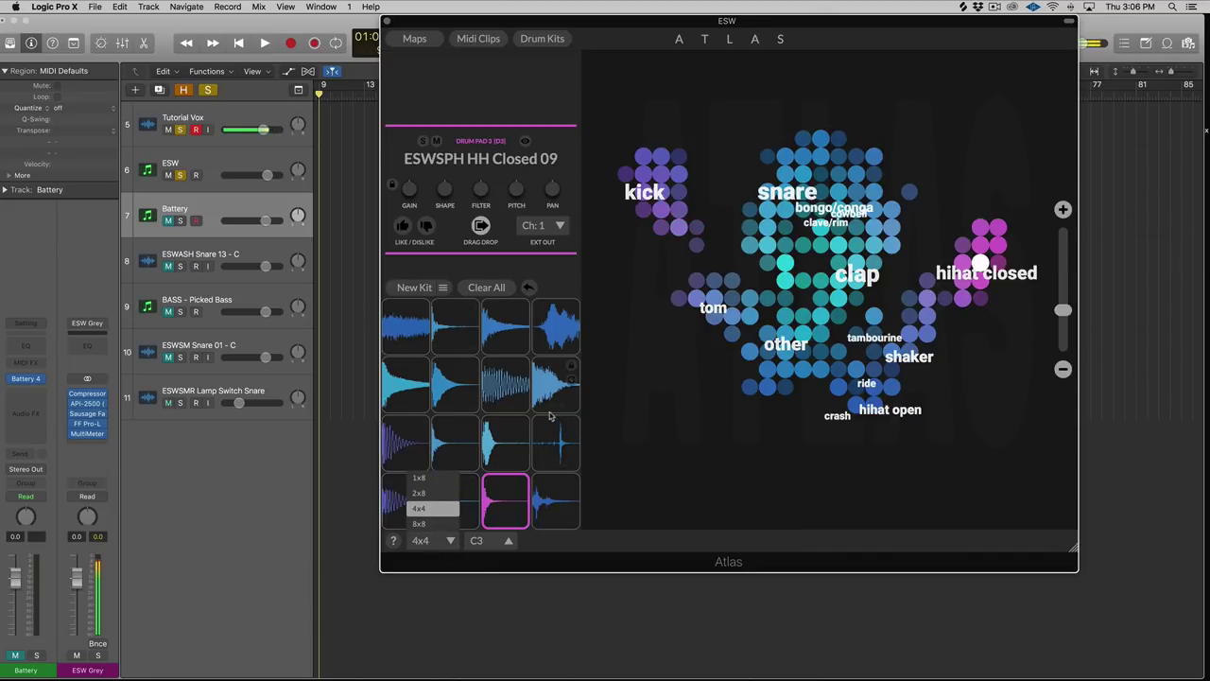
drag(494, 21, 584, 58)
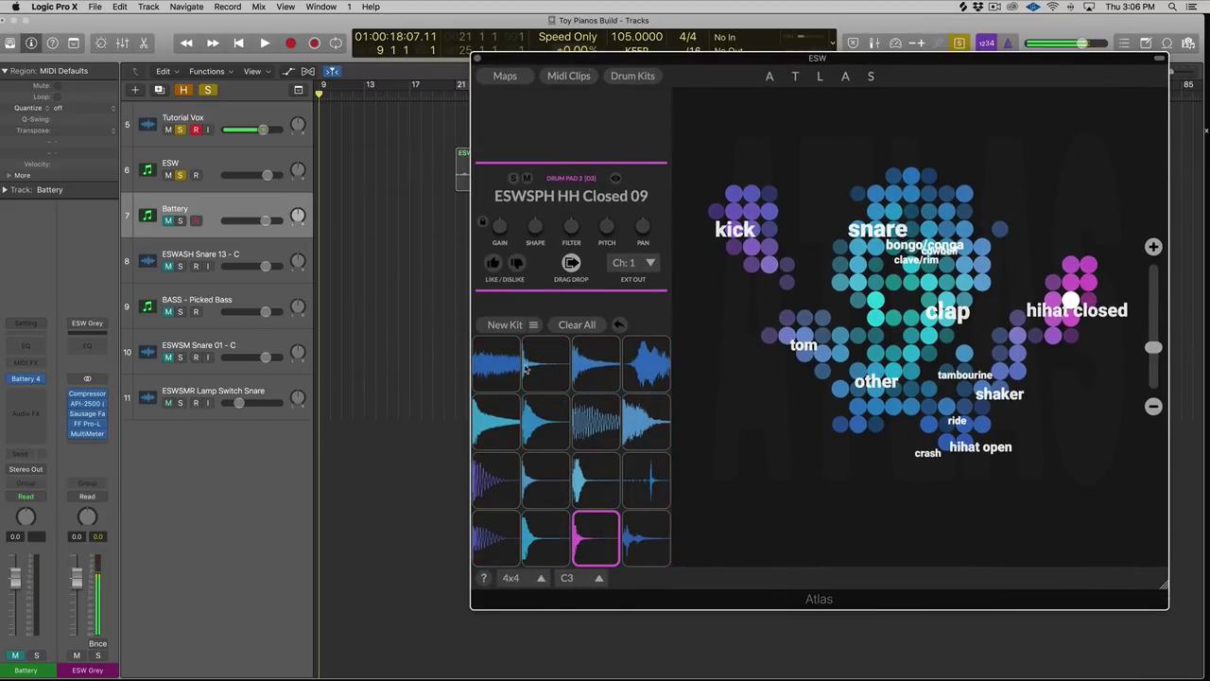
click(540, 580)
click(532, 522)
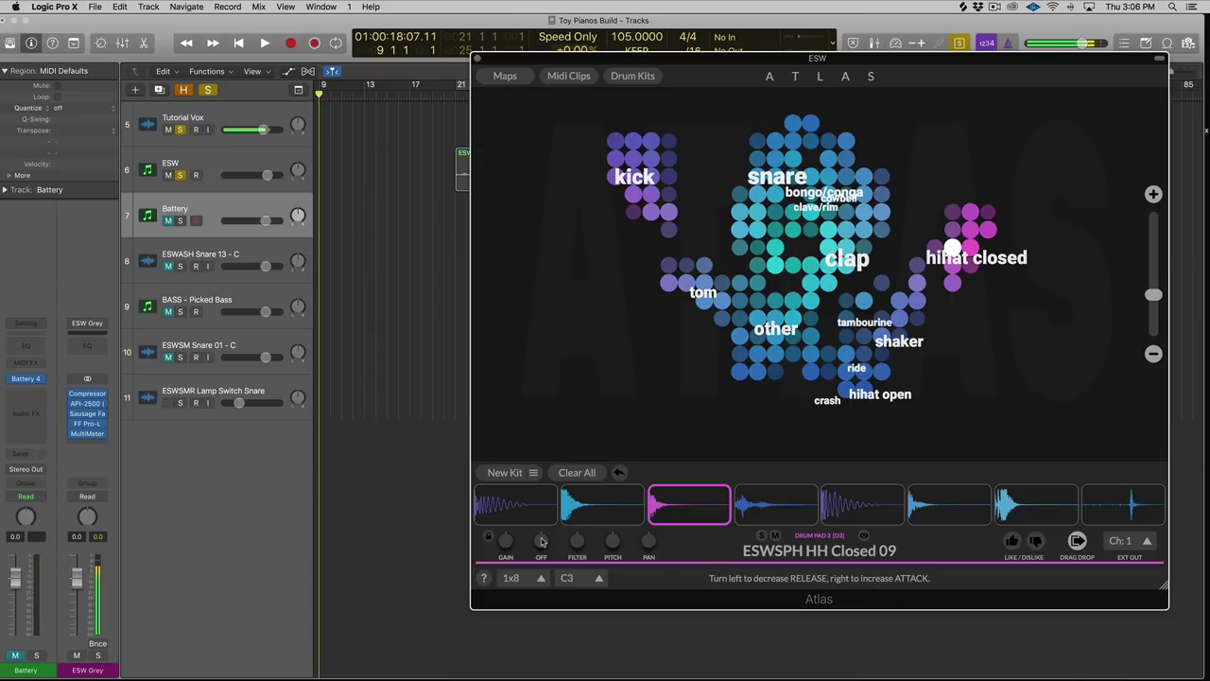
- On the ESW track, set the ESWSM Snare 04 Wet - C pad's SHAPE release to about 200 ms
click(589, 515)
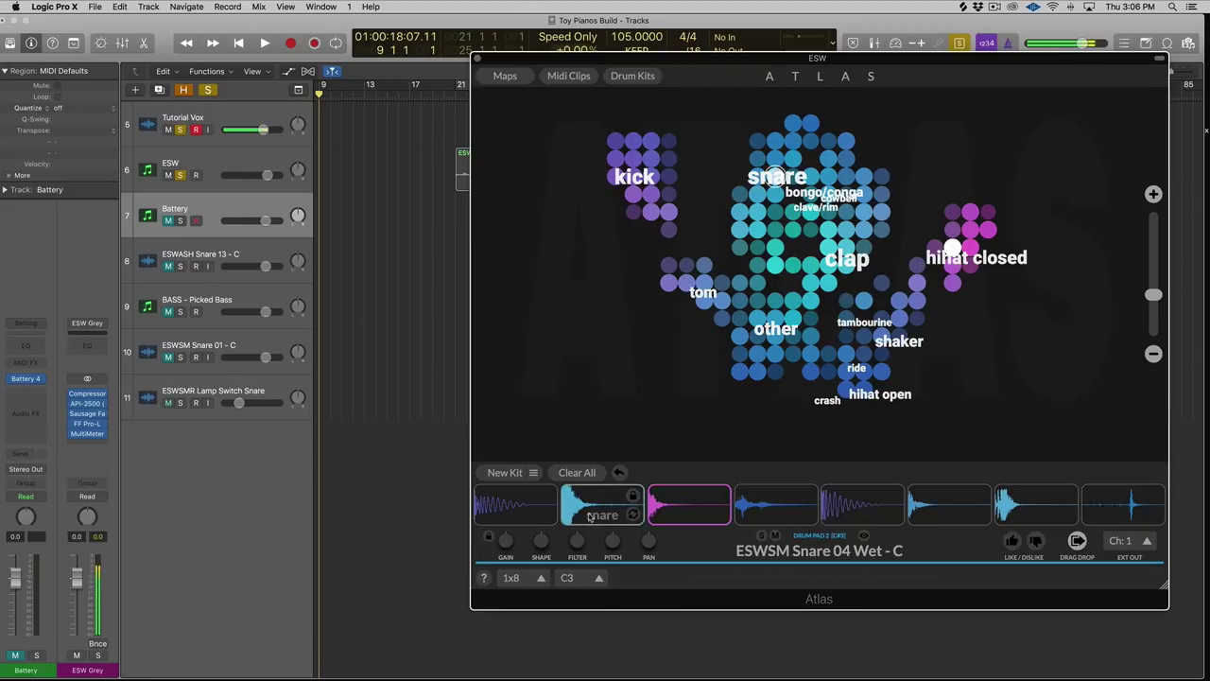
click(209, 153)
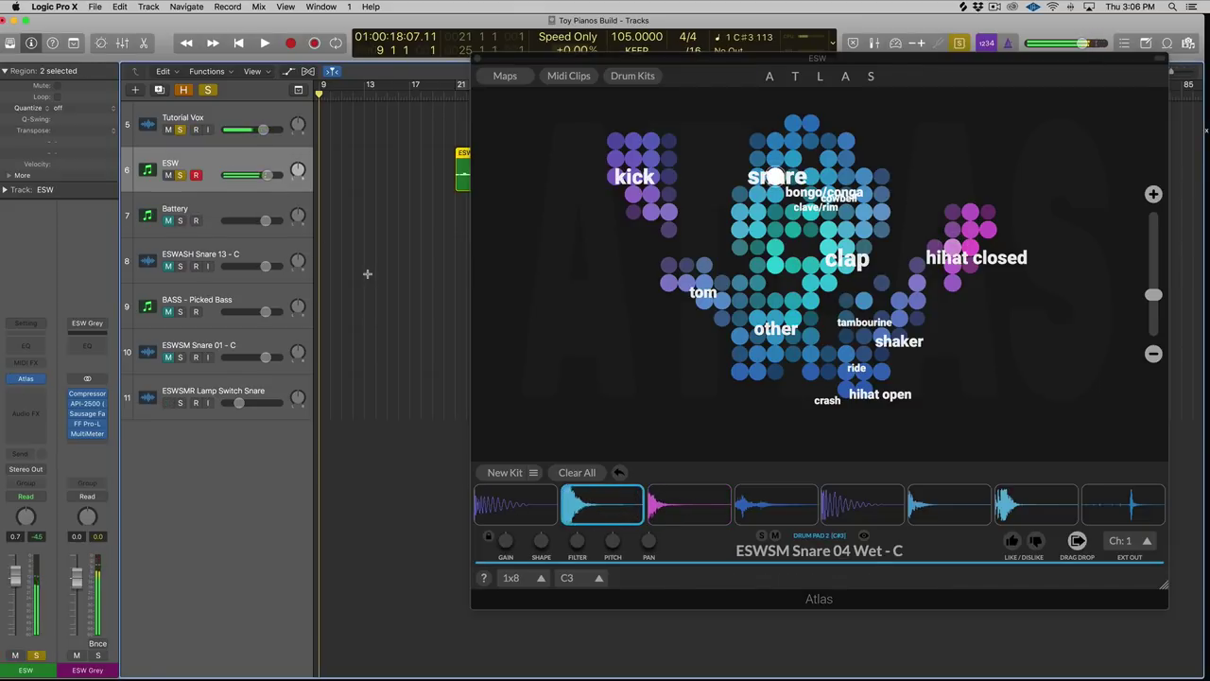
mouse_move(541, 540)
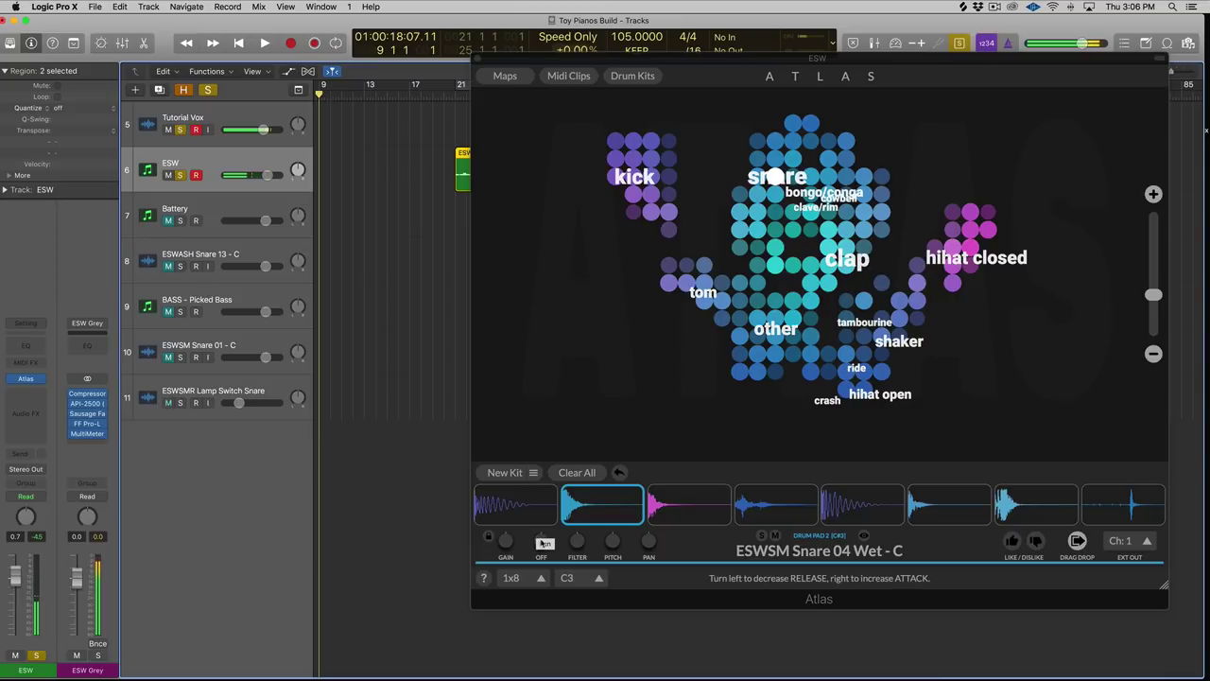
drag(544, 543, 544, 606)
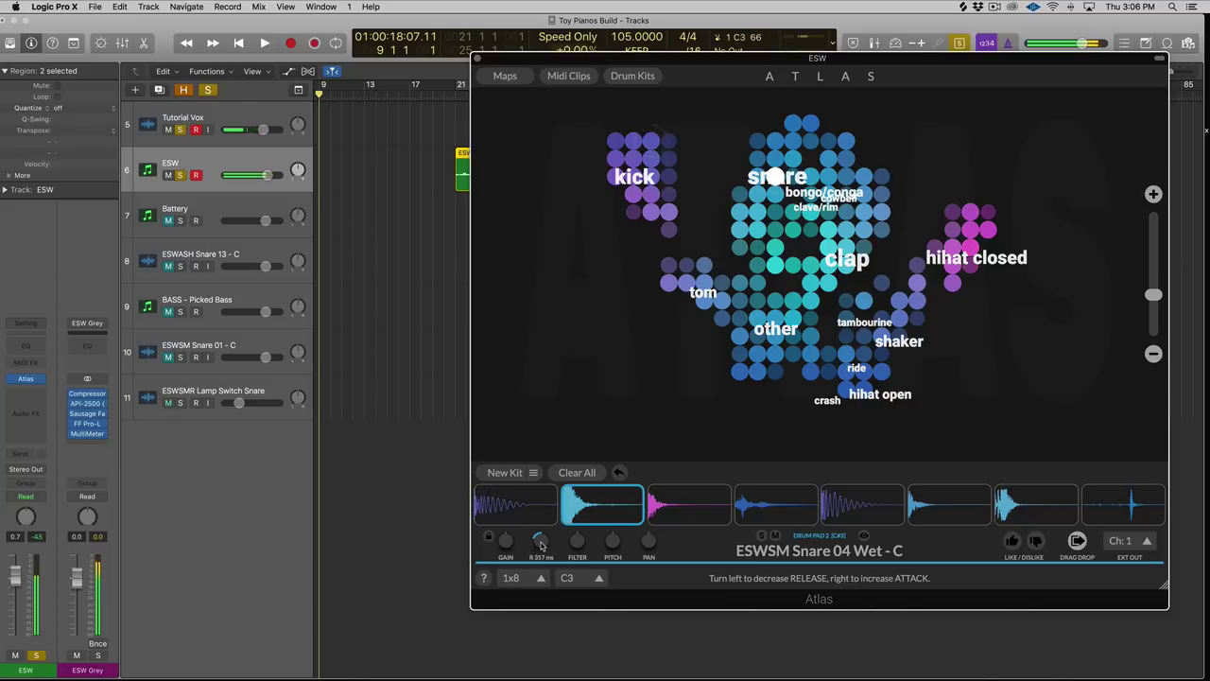
drag(541, 546, 544, 567)
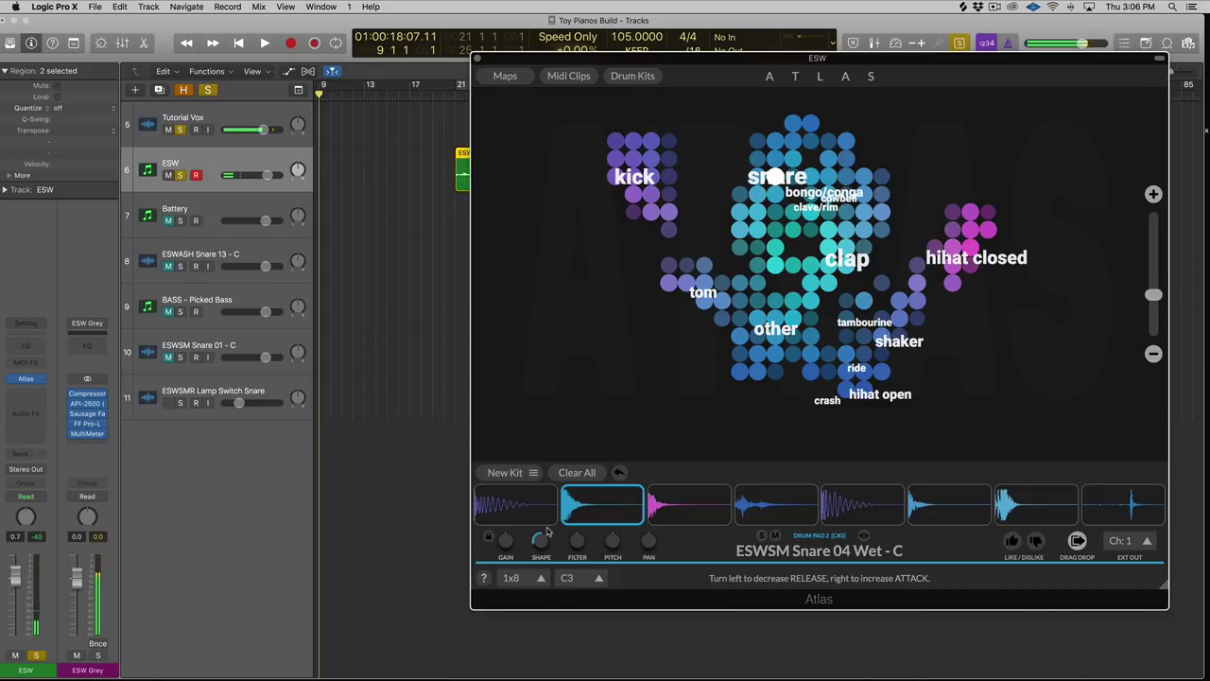
drag(537, 547, 542, 542)
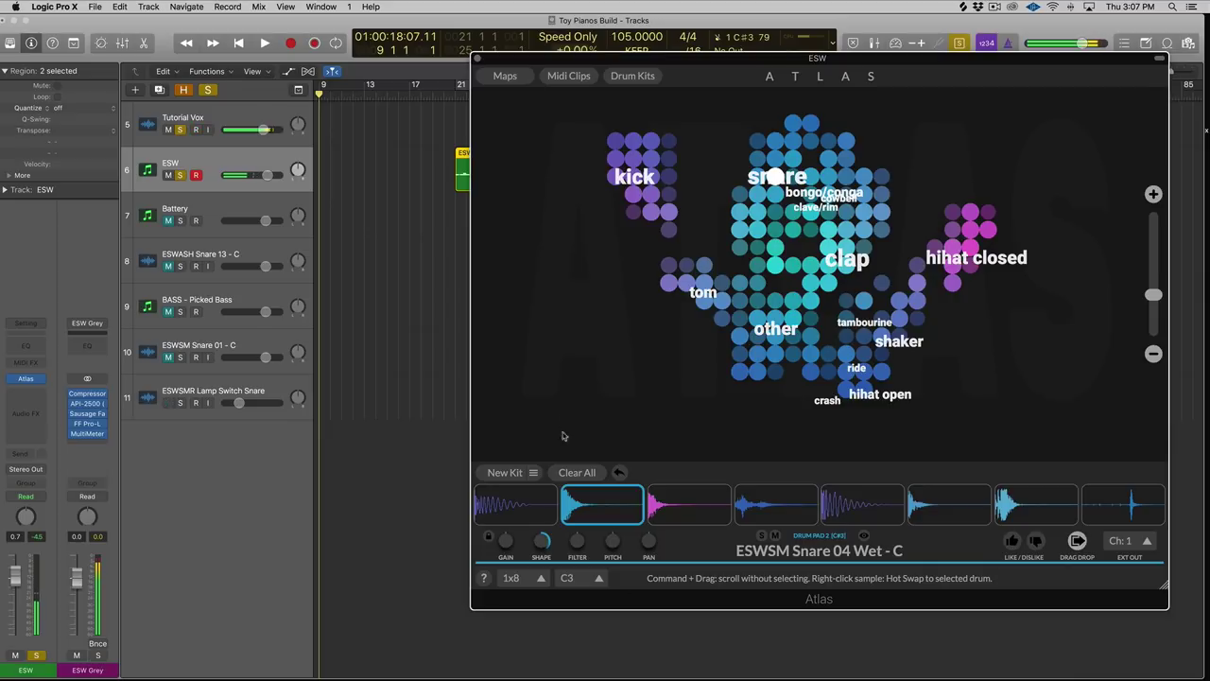
- Set the snare's SHAPE attack to about 68 ms, audition the clap pad, then reselect the snare
mouse_move(543, 540)
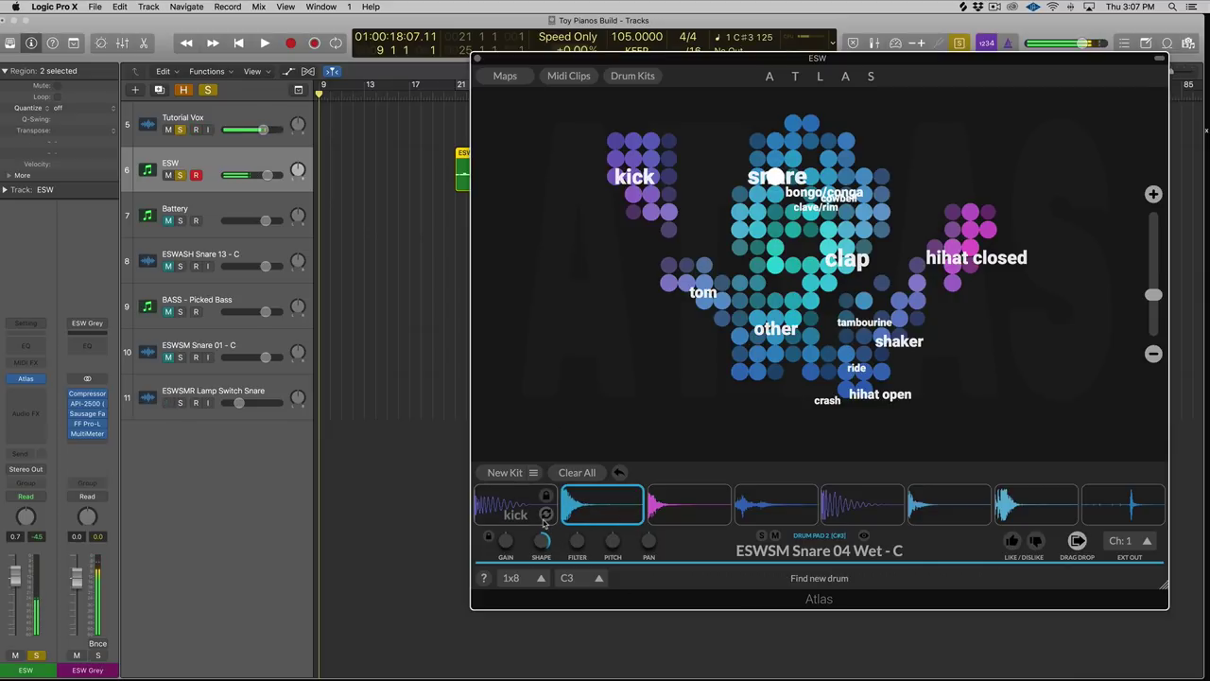
drag(544, 540, 540, 595)
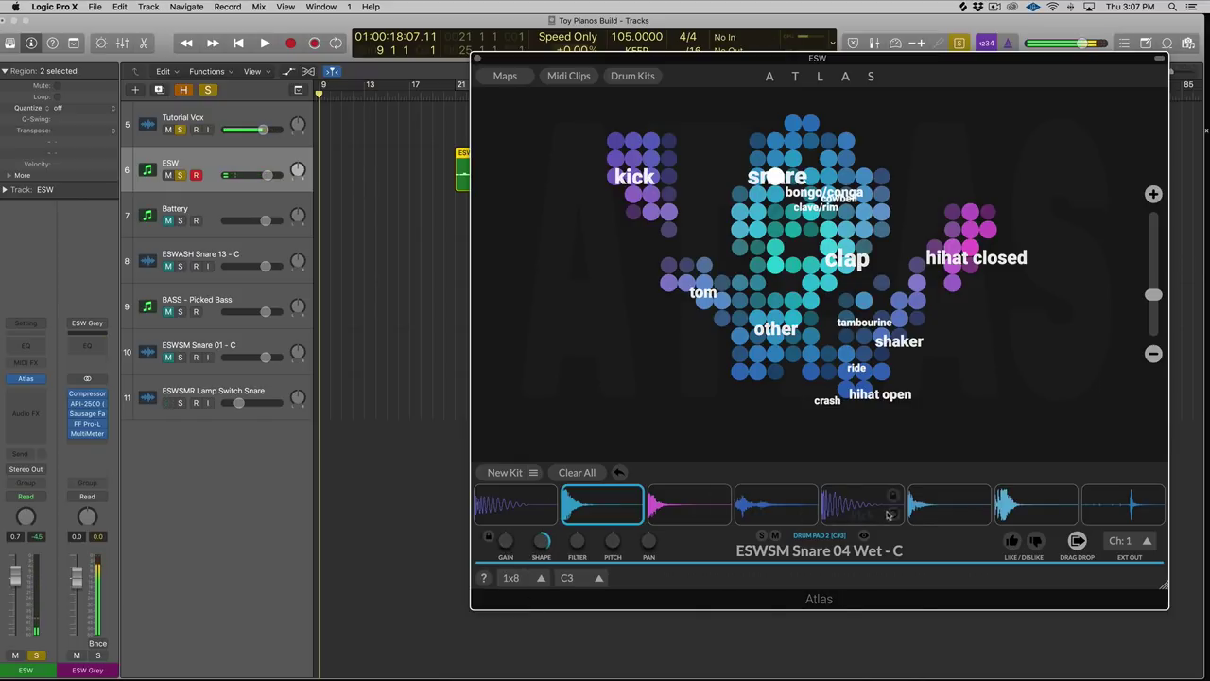
click(936, 509)
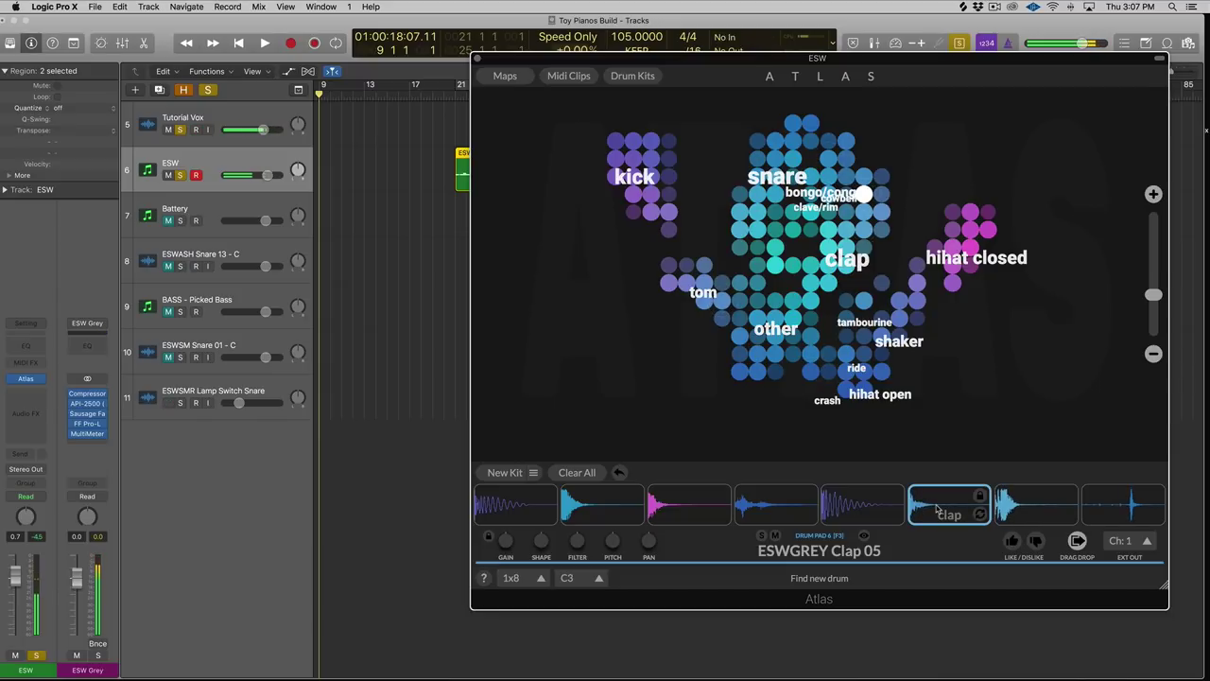
click(580, 503)
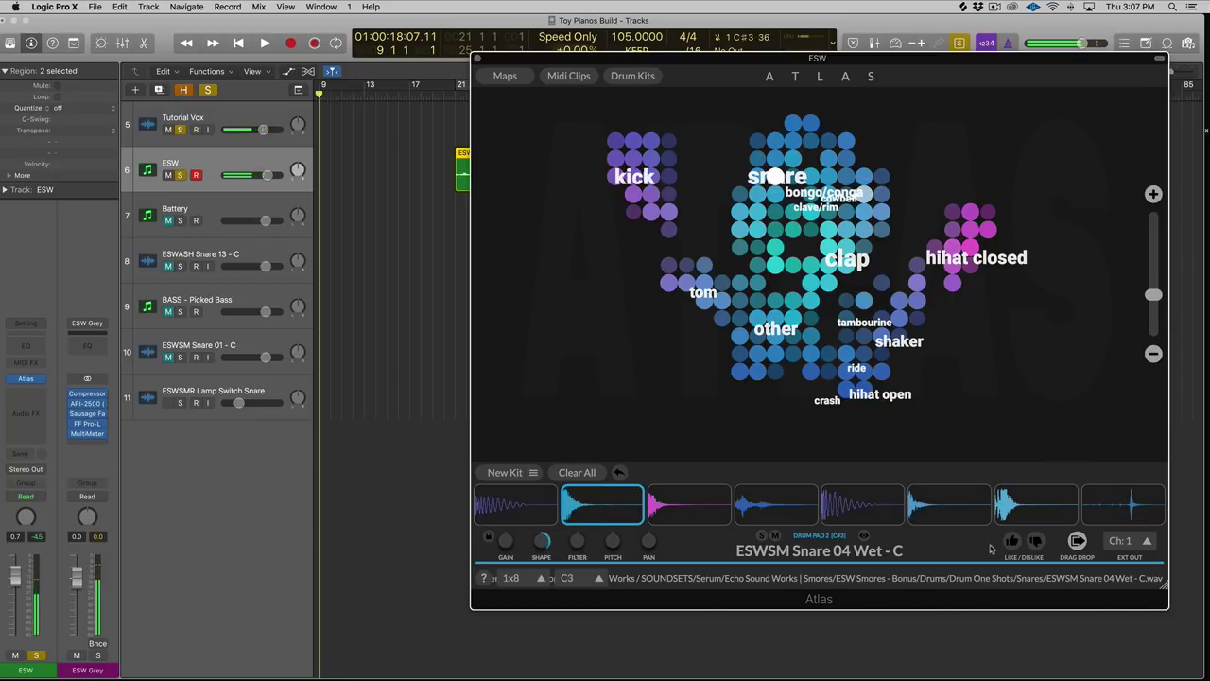
mouse_move(856, 516)
mouse_move(942, 515)
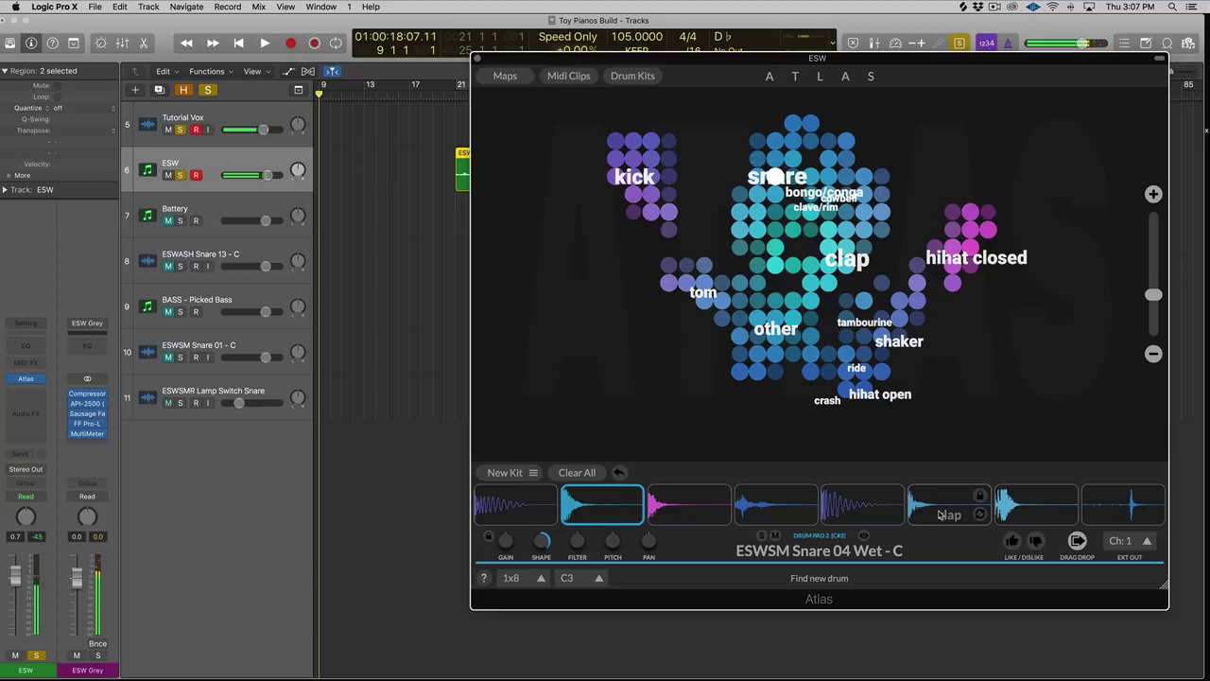
mouse_move(577, 541)
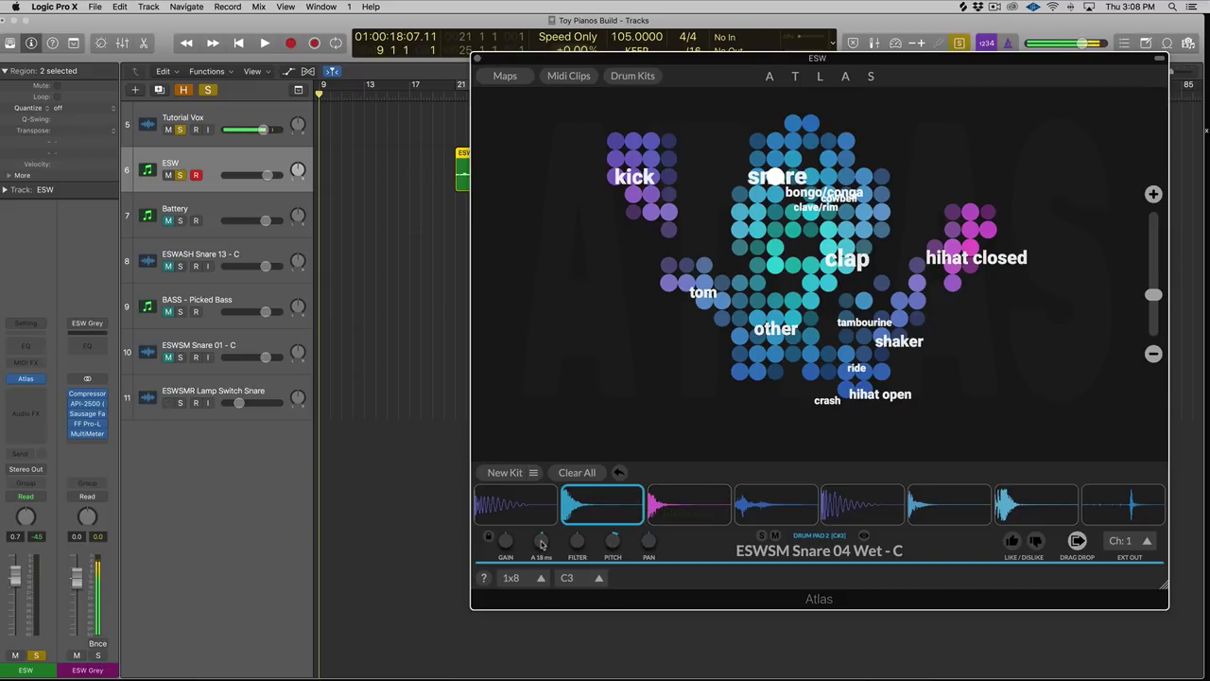
- Lower the snare pad's SHAPE attack to 8 ms using the scroll wheel
mouse_move(541, 549)
scroll(541, 548, down, 2)
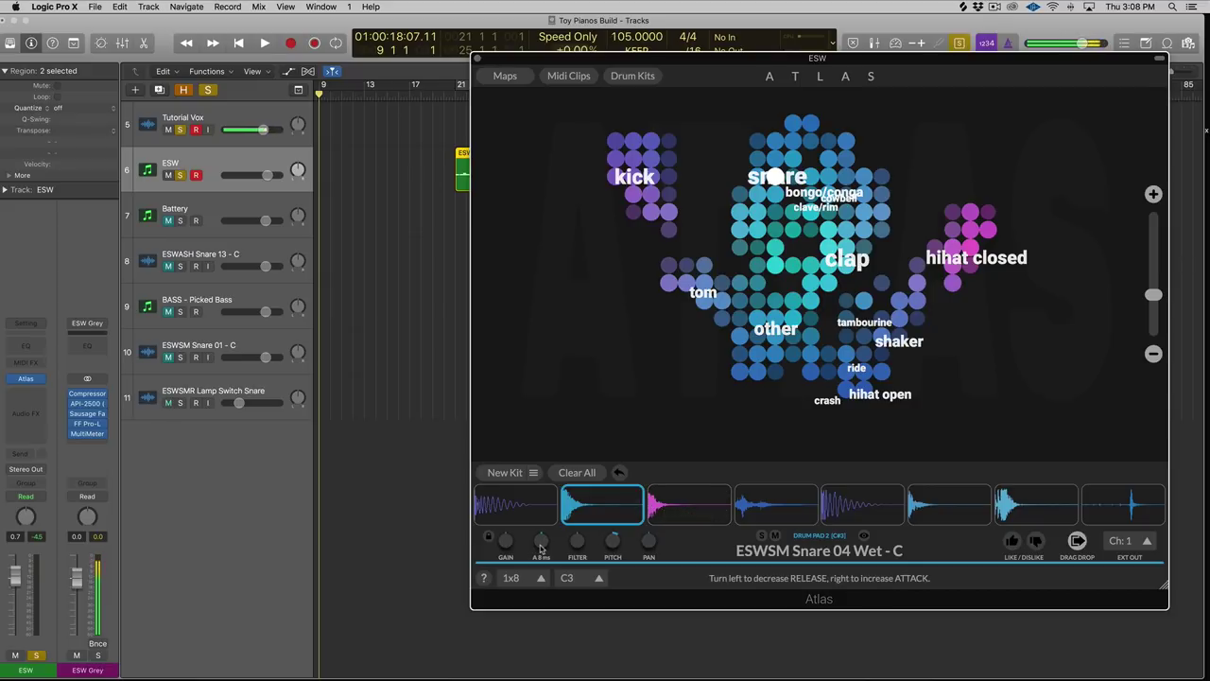